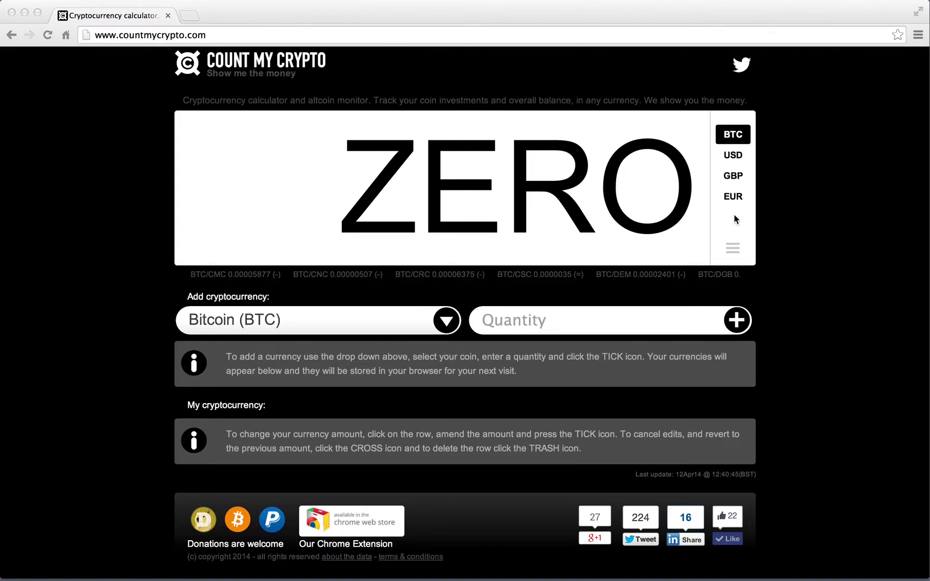
Check which display currencies are offered for the balance, and add a holding of 5 Bitcoin (BTC).
{"action": "left_click", "coordinate": [733, 249]}
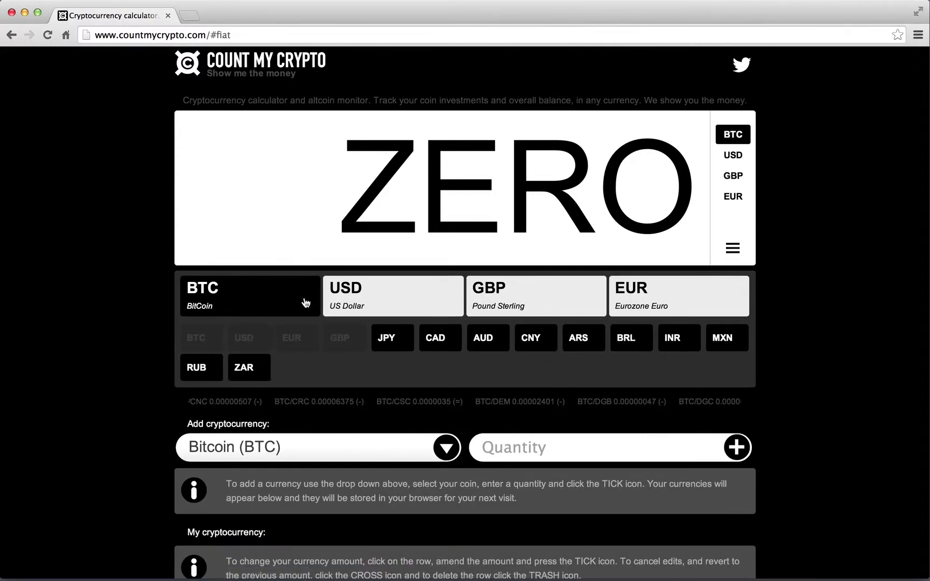
{"action": "left_click", "coordinate": [731, 250]}
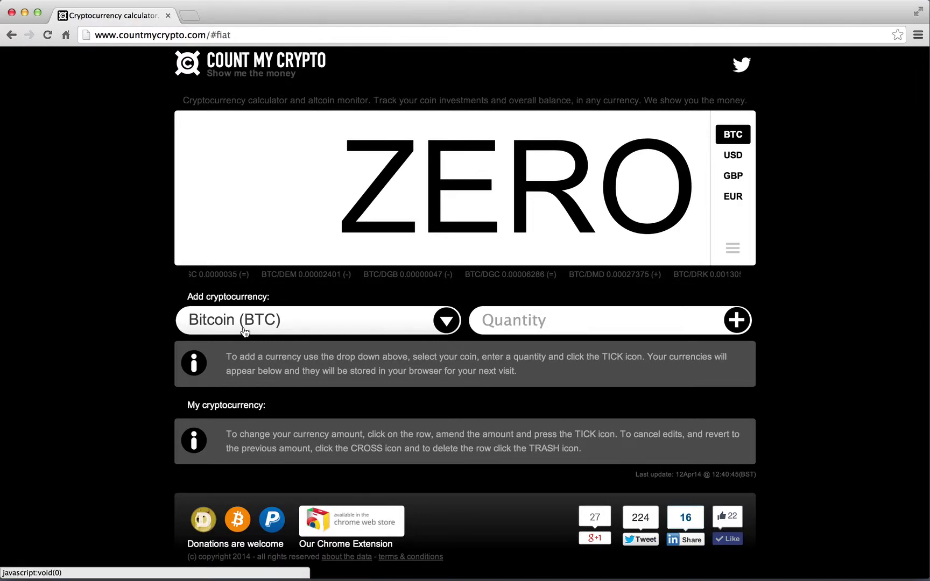
{"action": "left_click", "coordinate": [555, 321]}
{"action": "type", "text": "5"}
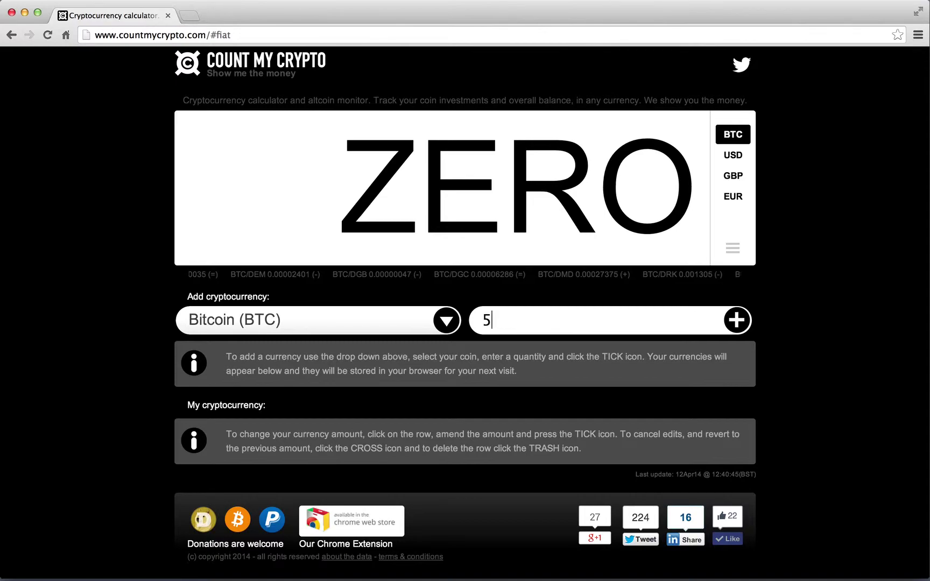
{"action": "left_click", "coordinate": [739, 320]}
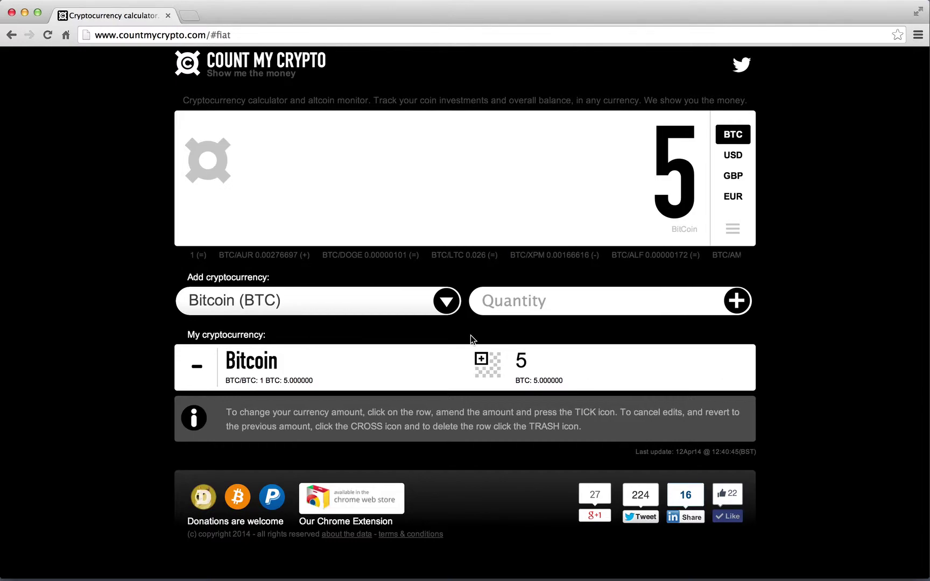
Find DarkCoin (DRK) by searching the coins for "dark" and add a holding of 150.
{"action": "left_click", "coordinate": [281, 303]}
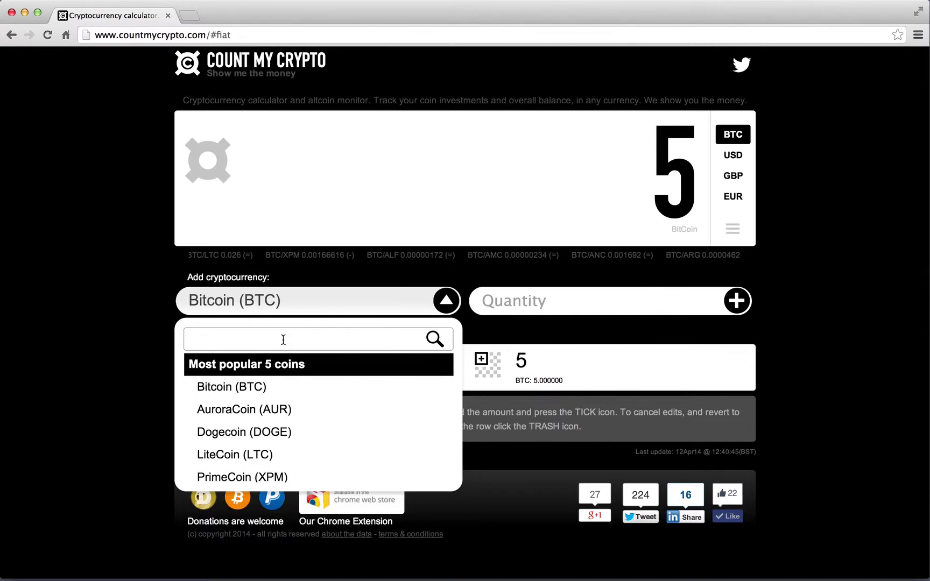
{"action": "type", "text": "dark"}
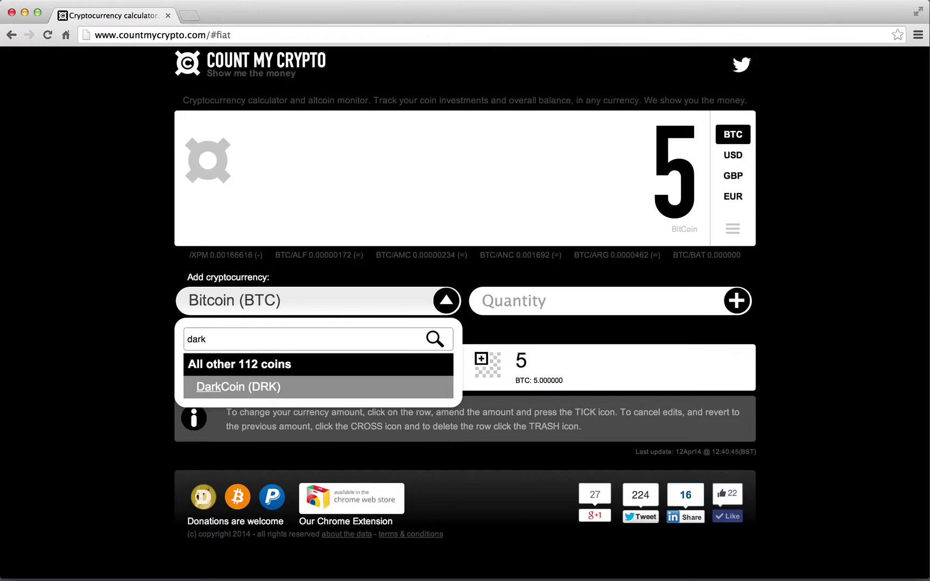
{"action": "key", "text": "Return"}
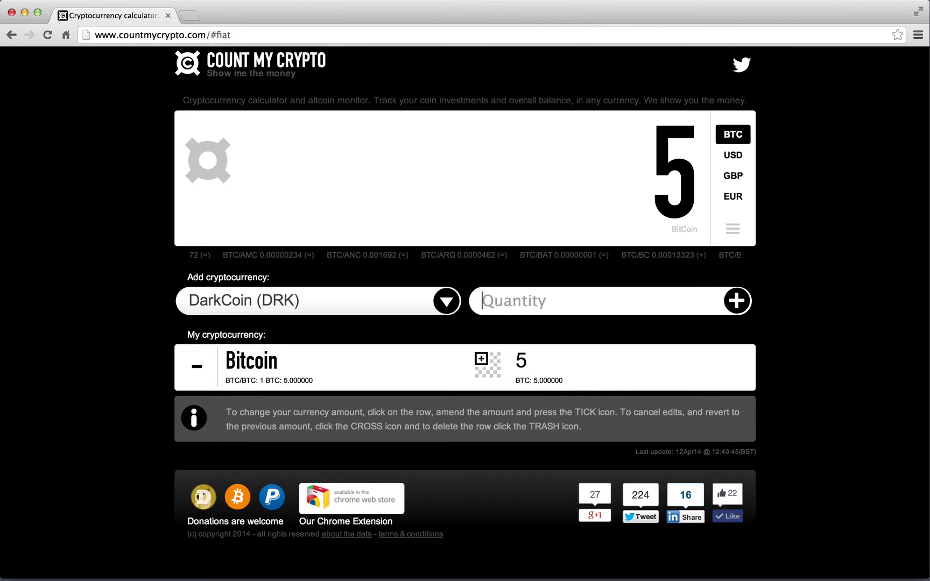
{"action": "type", "text": "150"}
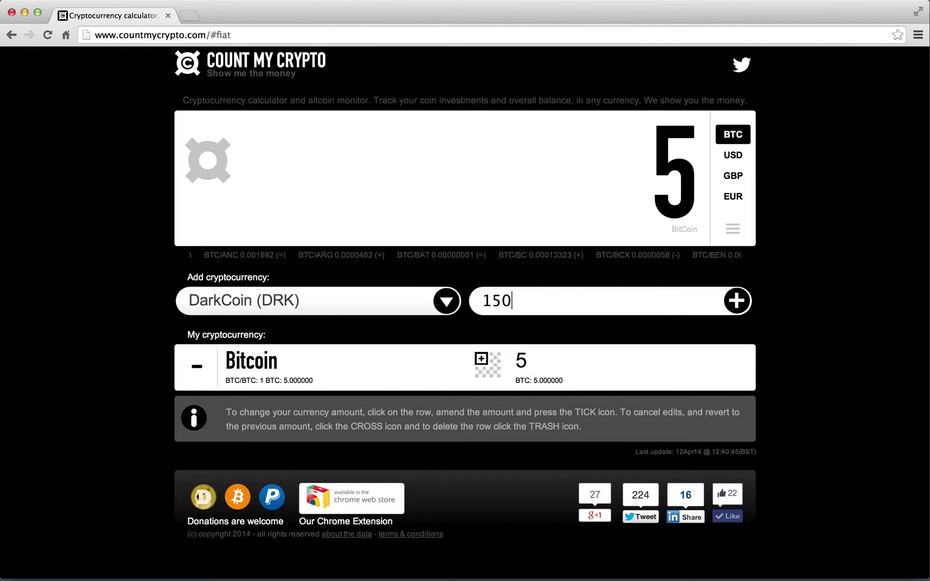
{"action": "key", "text": "Return"}
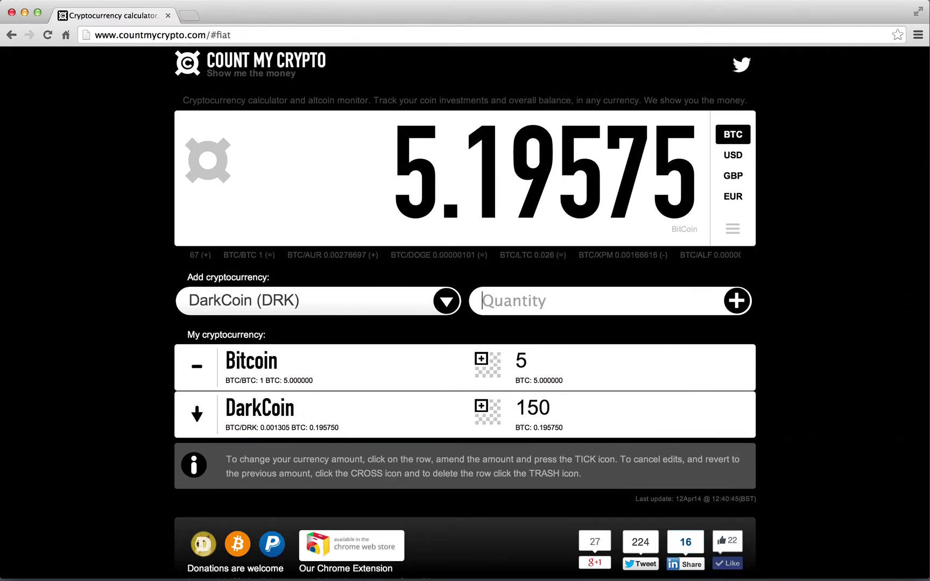
Add a holding of 1200 AuroraCoin (AUR), chosen from the most popular coins.
{"action": "left_click", "coordinate": [289, 304]}
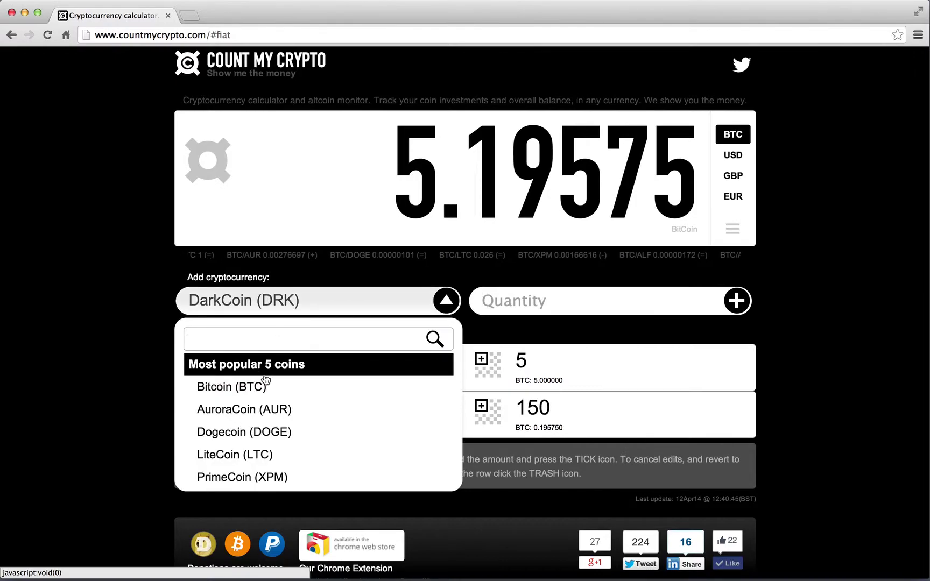
{"action": "left_click", "coordinate": [250, 410]}
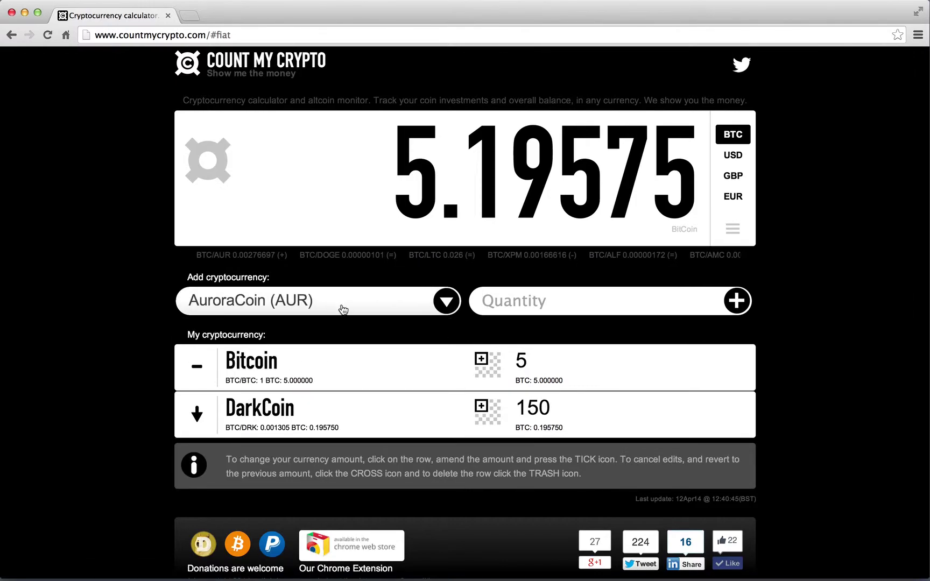
{"action": "left_click", "coordinate": [482, 306]}
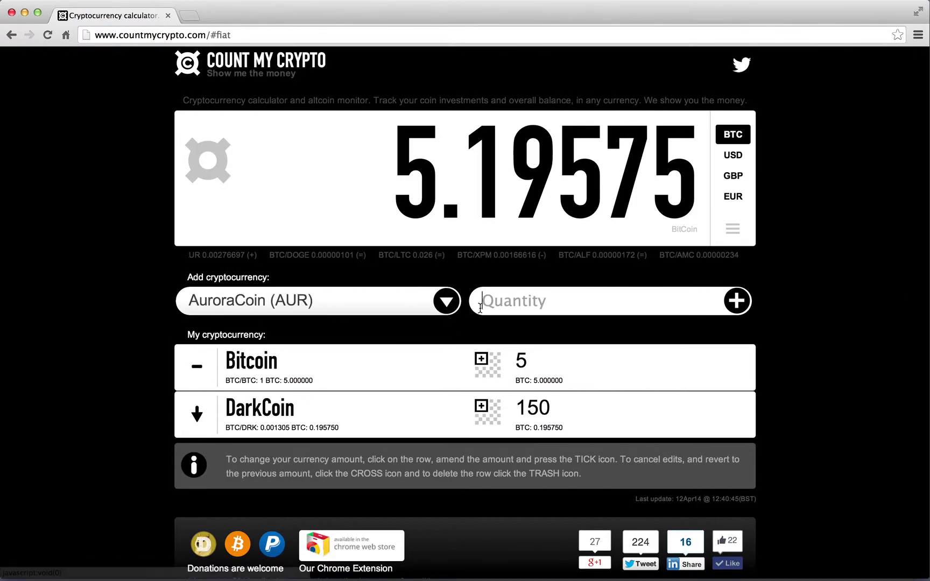
{"action": "type", "text": "1200"}
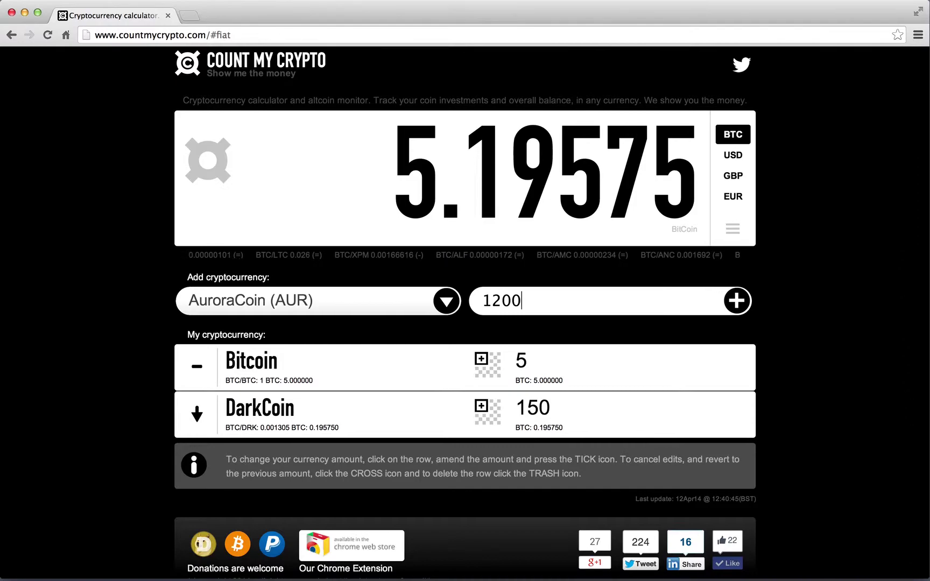
{"action": "key", "text": "Return"}
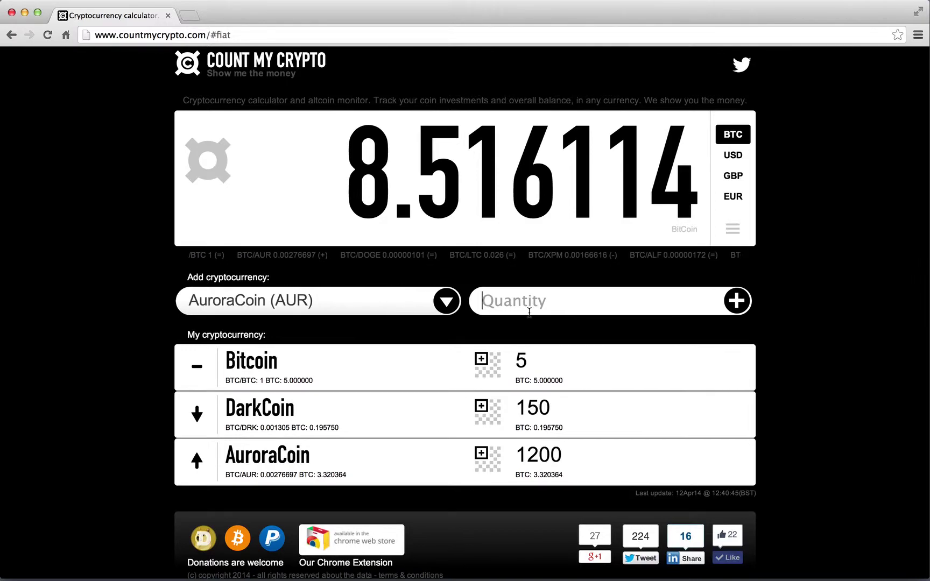
Look through the selectable coins, from the most popular ones into the alphabetical range of other coins.
{"action": "left_click", "coordinate": [347, 305]}
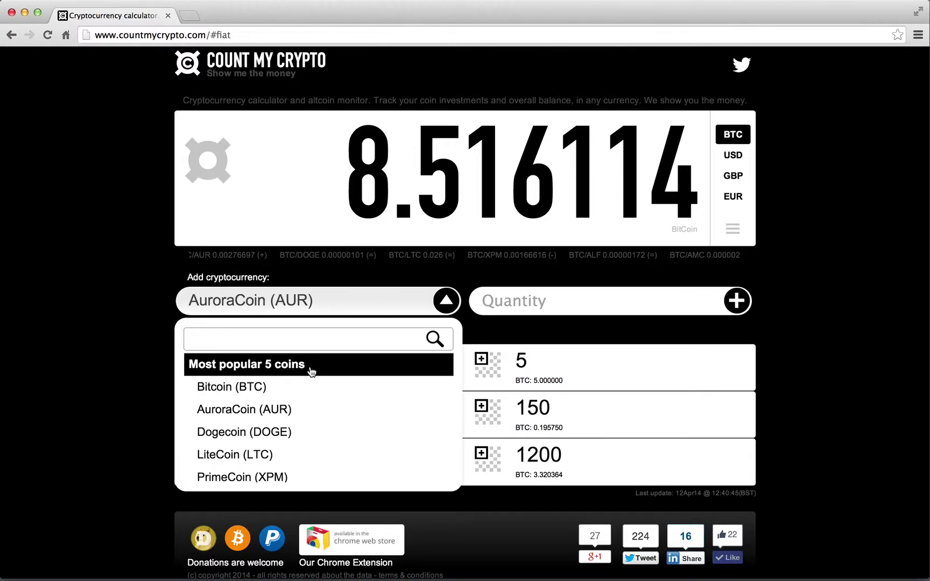
{"action": "scroll", "coordinate": [344, 411], "scroll_direction": "down", "scroll_amount": 1}
{"action": "scroll", "coordinate": [347, 413], "scroll_direction": "down", "scroll_amount": 3}
{"action": "scroll", "coordinate": [346, 413], "scroll_direction": "up", "scroll_amount": 3}
{"action": "scroll", "coordinate": [347, 413], "scroll_direction": "down", "scroll_amount": 1}
{"action": "scroll", "coordinate": [347, 413], "scroll_direction": "down", "scroll_amount": 1}
{"action": "scroll", "coordinate": [346, 412], "scroll_direction": "up", "scroll_amount": 2}
{"action": "scroll", "coordinate": [346, 413], "scroll_direction": "down", "scroll_amount": 3}
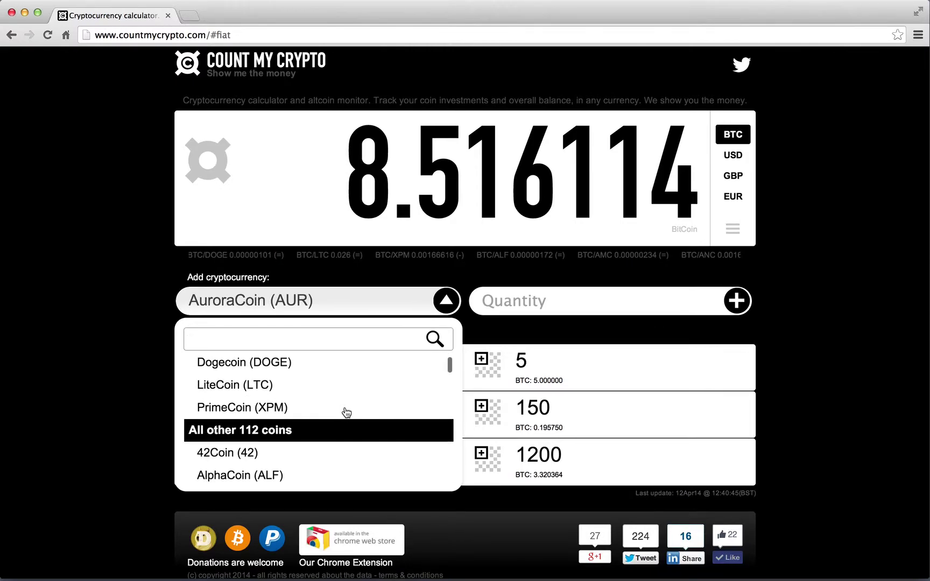
{"action": "scroll", "coordinate": [346, 413], "scroll_direction": "down", "scroll_amount": 3}
{"action": "scroll", "coordinate": [346, 413], "scroll_direction": "up", "scroll_amount": 5}
{"action": "scroll", "coordinate": [346, 412], "scroll_direction": "down", "scroll_amount": 1}
{"action": "scroll", "coordinate": [346, 413], "scroll_direction": "up", "scroll_amount": 1}
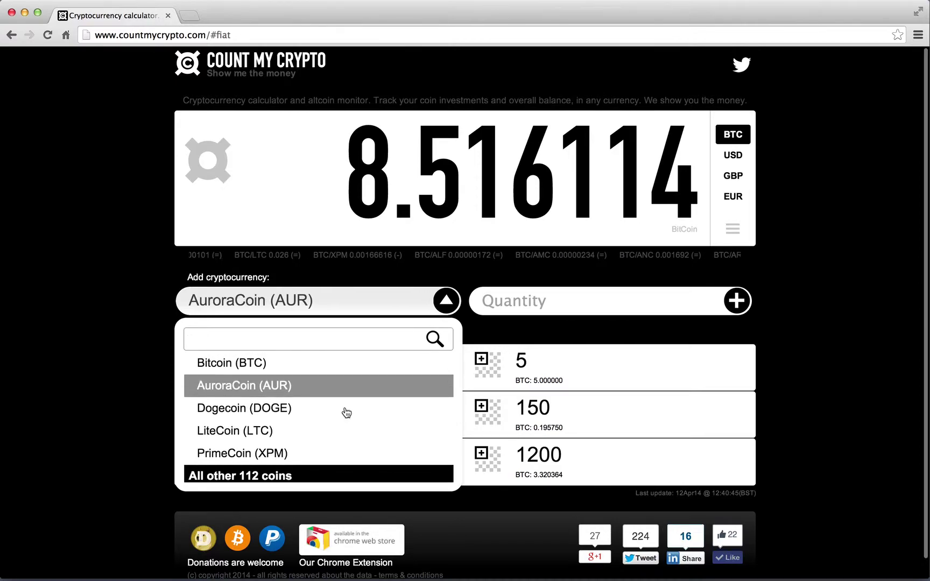
{"action": "scroll", "coordinate": [346, 413], "scroll_direction": "down", "scroll_amount": 2}
{"action": "scroll", "coordinate": [346, 412], "scroll_direction": "up", "scroll_amount": 1}
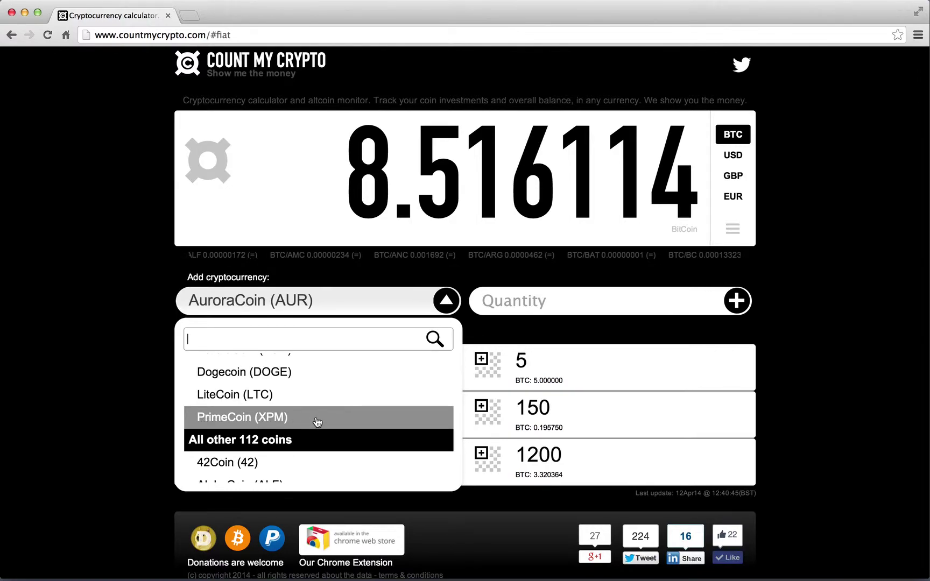
{"action": "scroll", "coordinate": [323, 420], "scroll_direction": "down", "scroll_amount": 3}
{"action": "scroll", "coordinate": [331, 419], "scroll_direction": "down", "scroll_amount": 10}
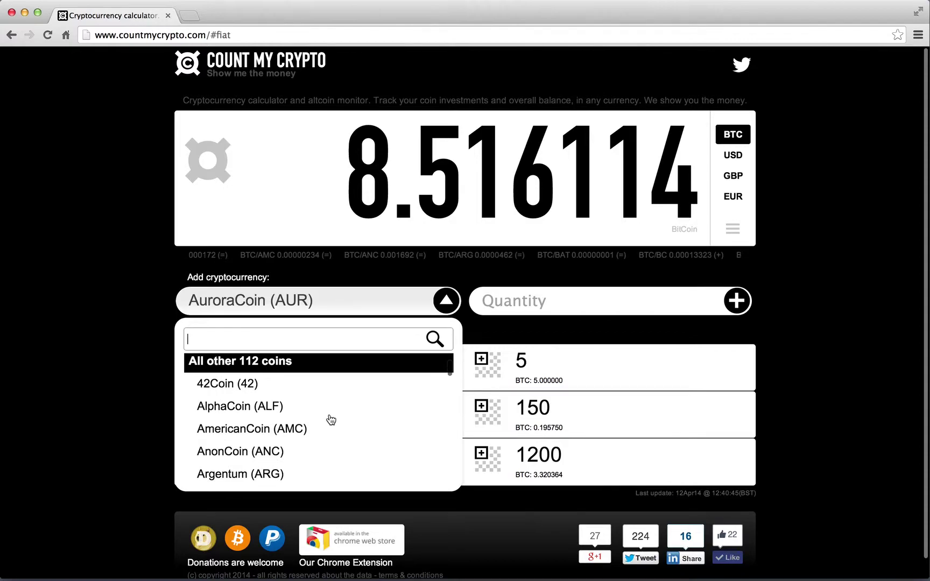
{"action": "scroll", "coordinate": [330, 420], "scroll_direction": "down", "scroll_amount": 8}
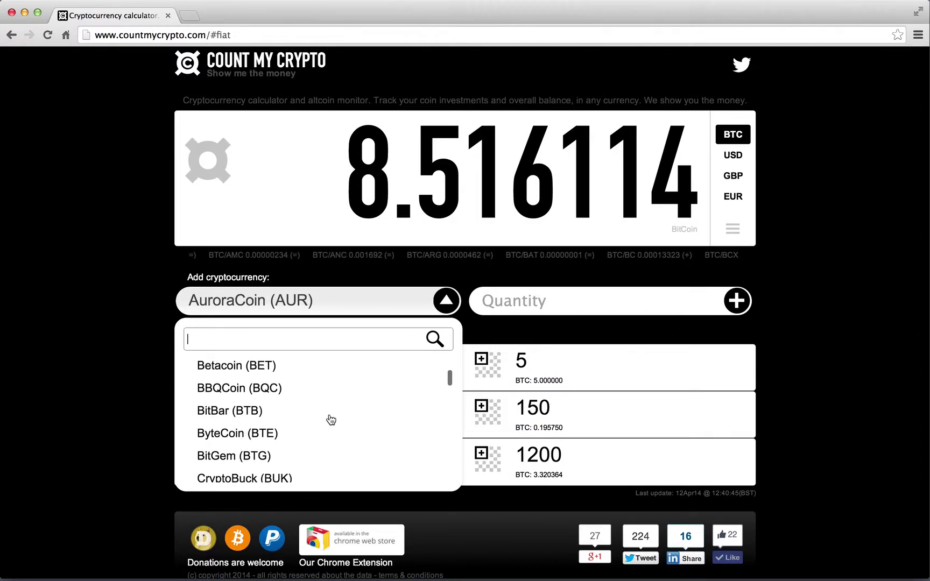
{"action": "scroll", "coordinate": [331, 419], "scroll_direction": "down", "scroll_amount": 7}
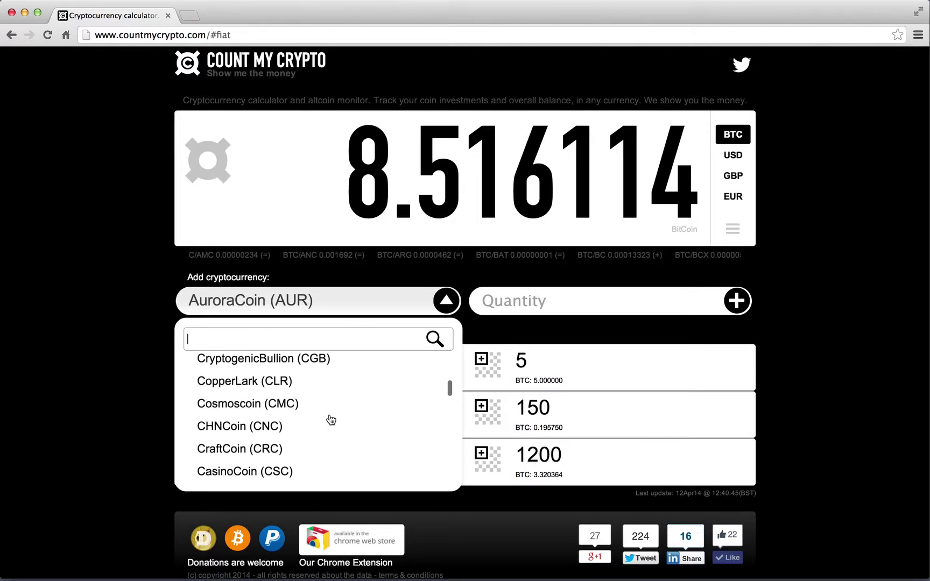
{"action": "scroll", "coordinate": [331, 419], "scroll_direction": "up", "scroll_amount": 1}
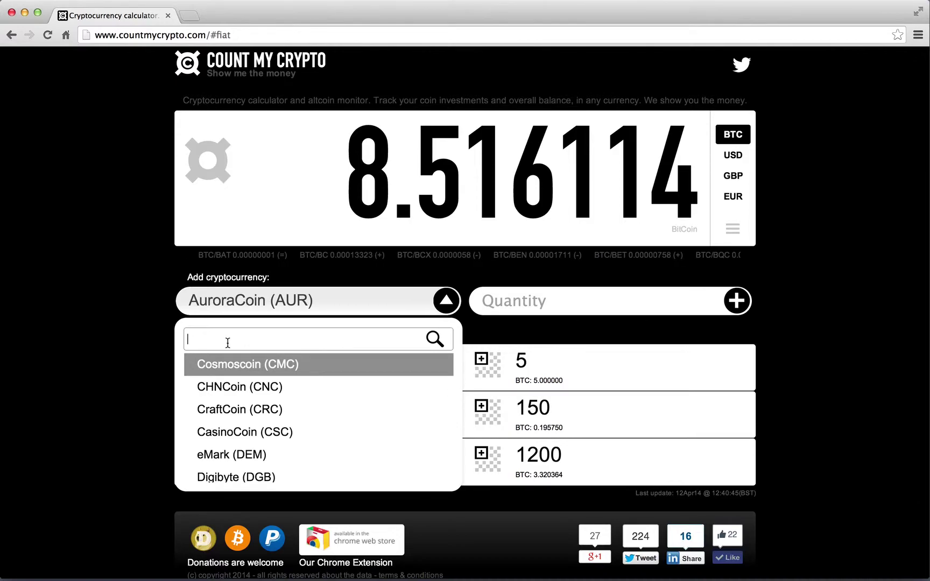
{"action": "type", "text": "x"}
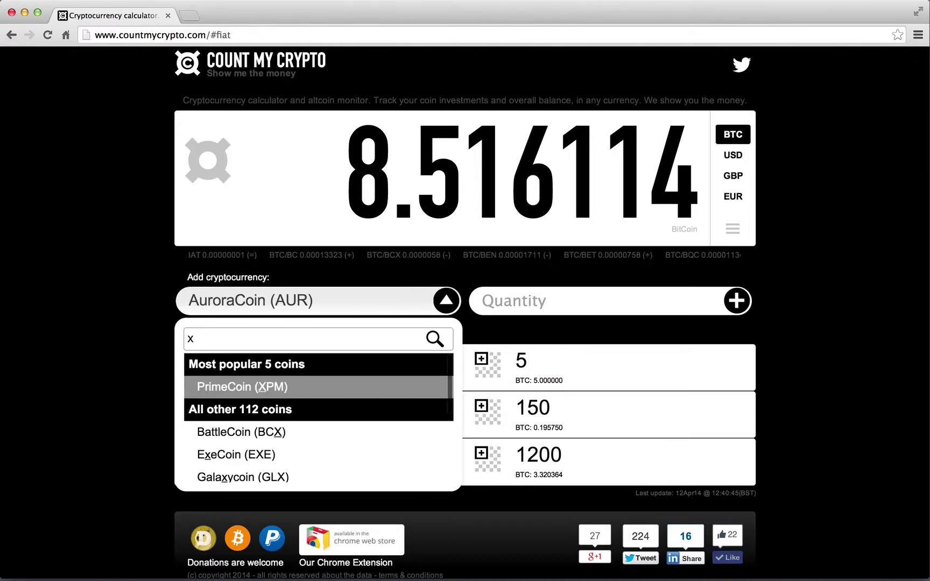
{"action": "type", "text": "D"}
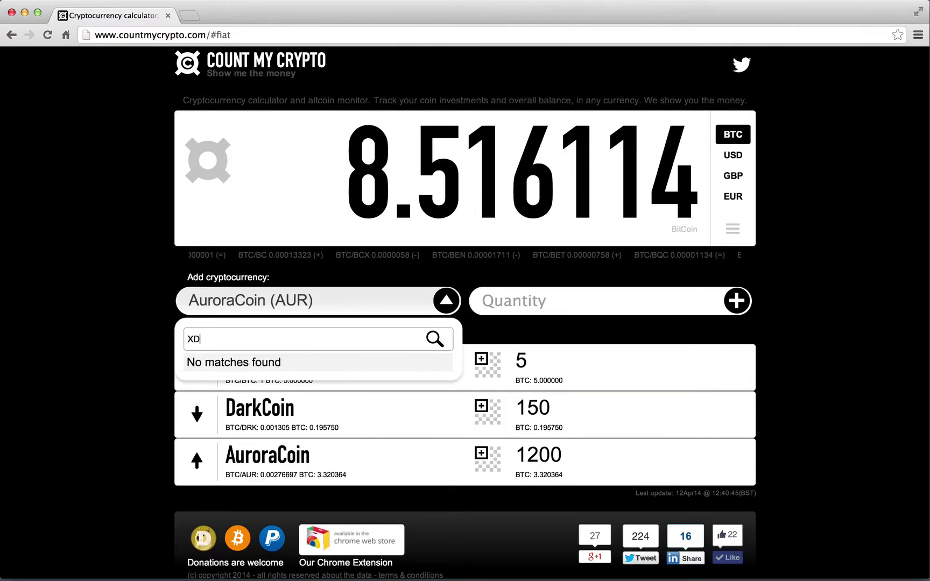
{"action": "key", "text": "BackSpace"}
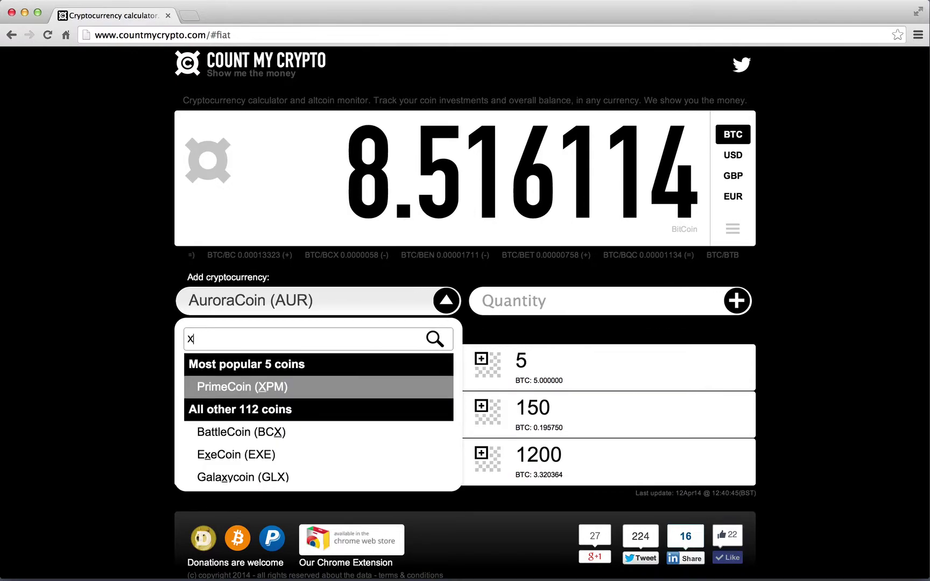
{"action": "key", "text": "BackSpace"}
{"action": "type", "text": "ed"}
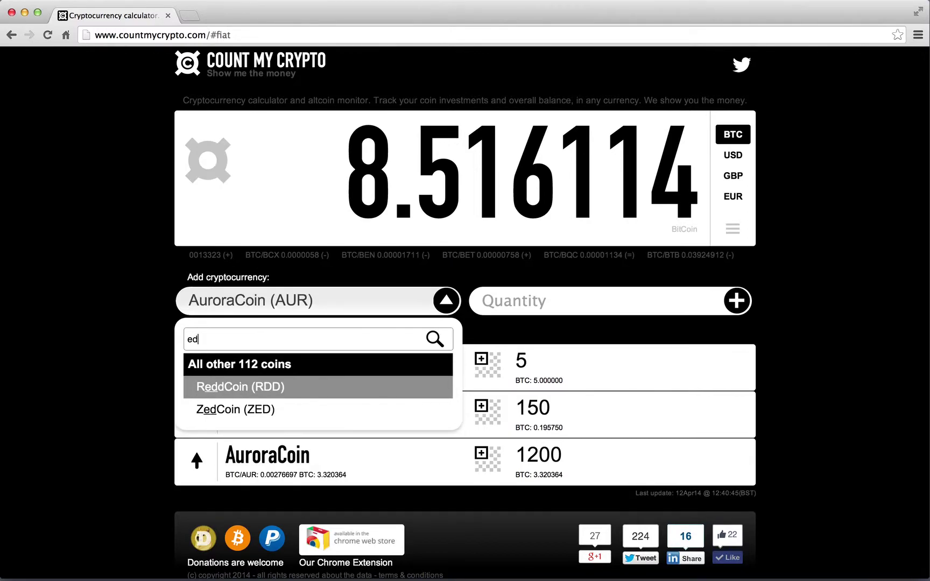
{"action": "key", "text": "BackSpace"}
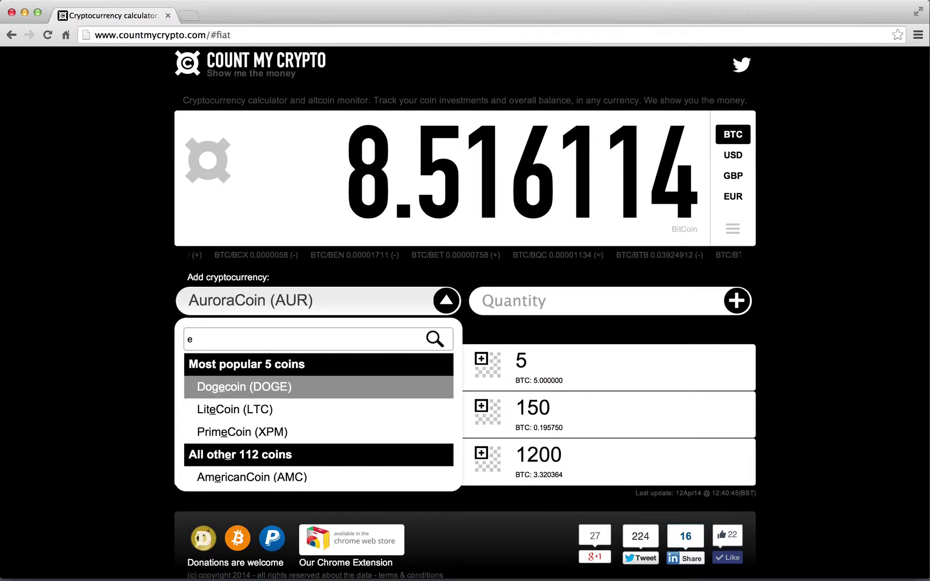
{"action": "key", "text": "BackSpace"}
Search the coins for "ema" and add a holding of 5000 eMark (DEM).
{"action": "type", "text": "ema"}
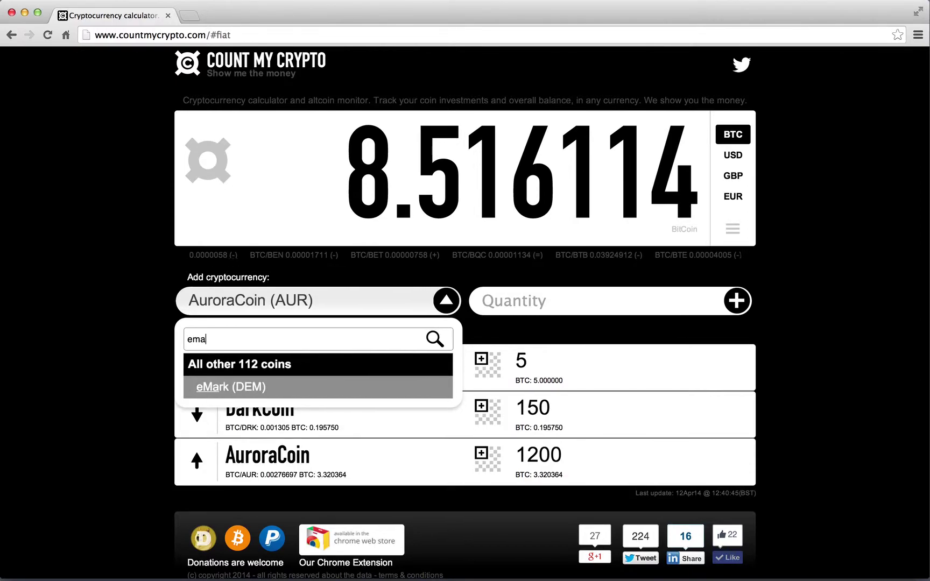
{"action": "left_click", "coordinate": [254, 391]}
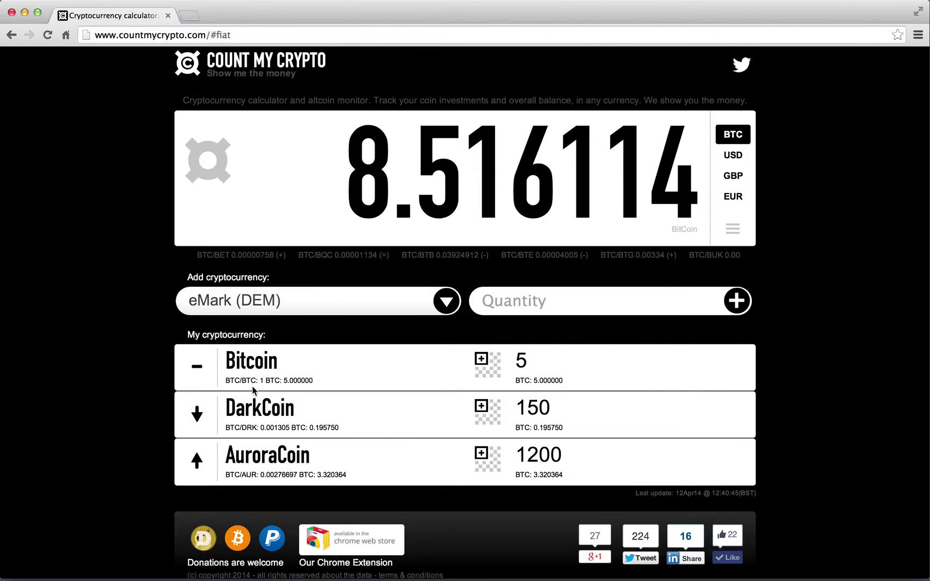
{"action": "left_click", "coordinate": [523, 304]}
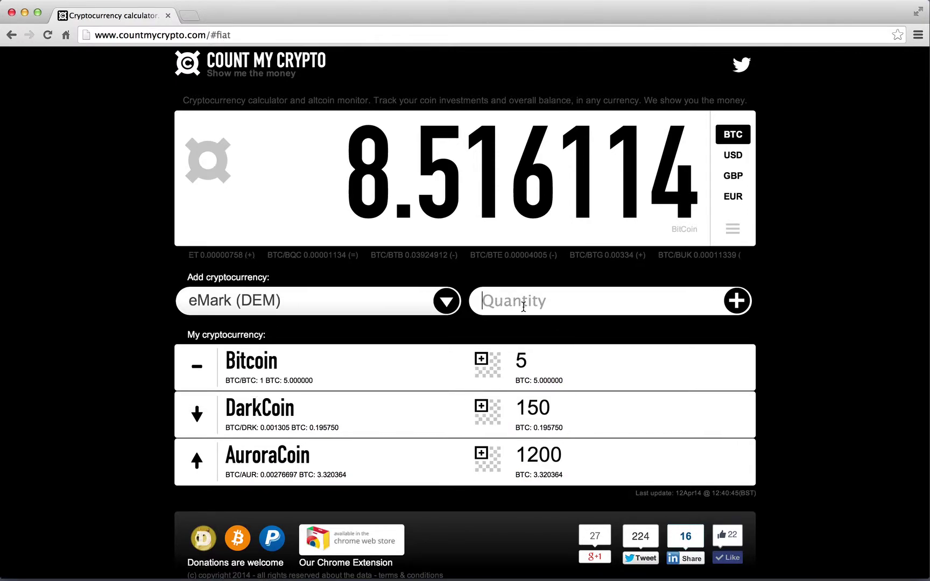
{"action": "type", "text": "5000"}
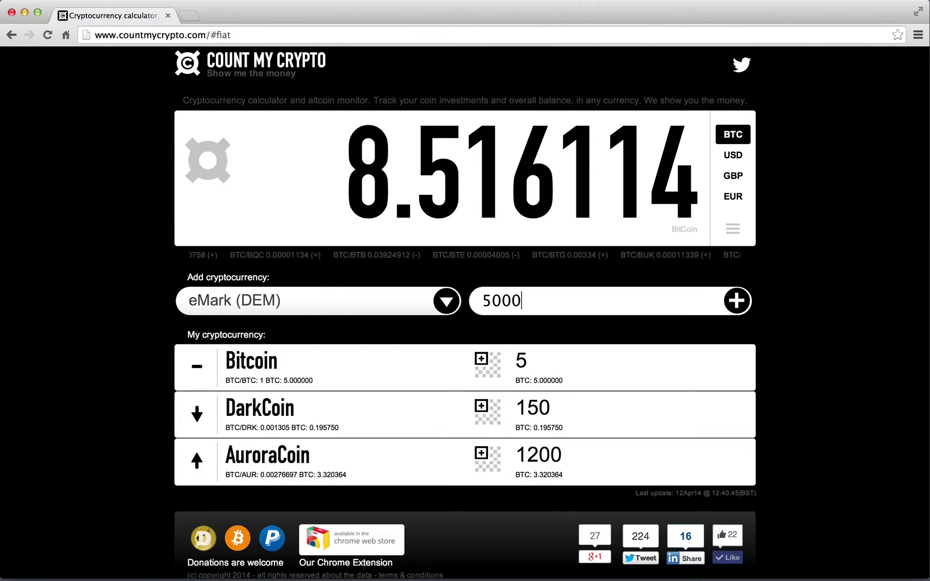
{"action": "key", "text": "Return"}
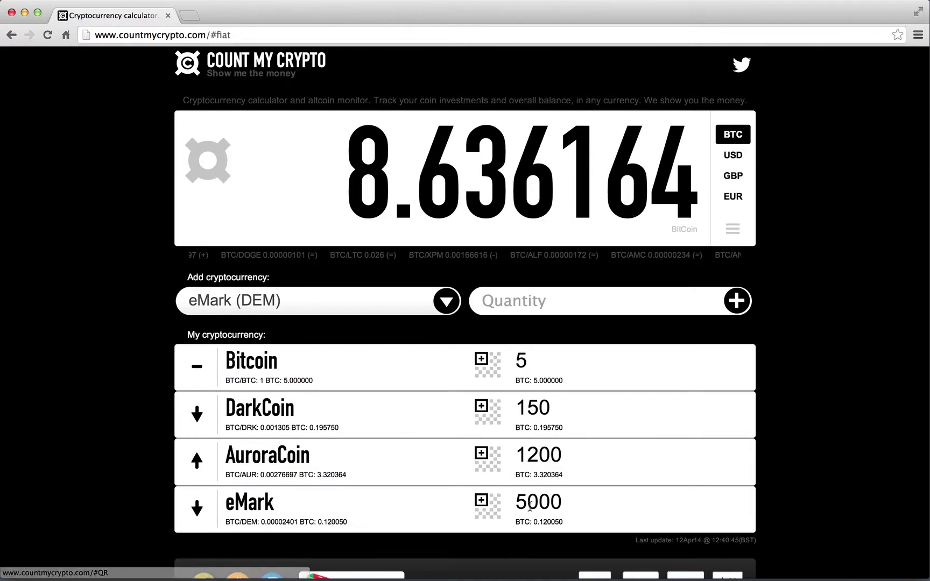
Delete the eMark holding from the list of owned cryptocurrencies.
{"action": "left_click", "coordinate": [401, 504]}
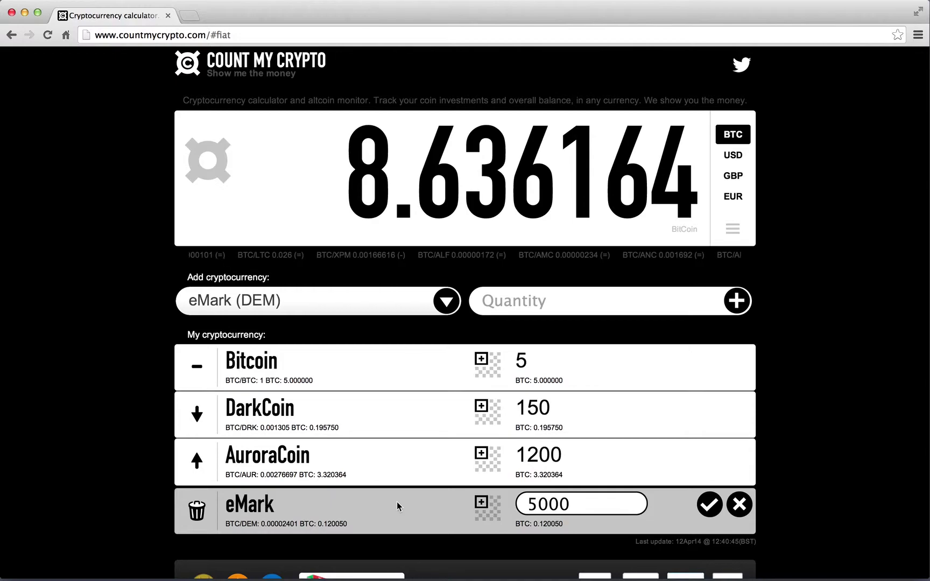
{"action": "left_click", "coordinate": [196, 510]}
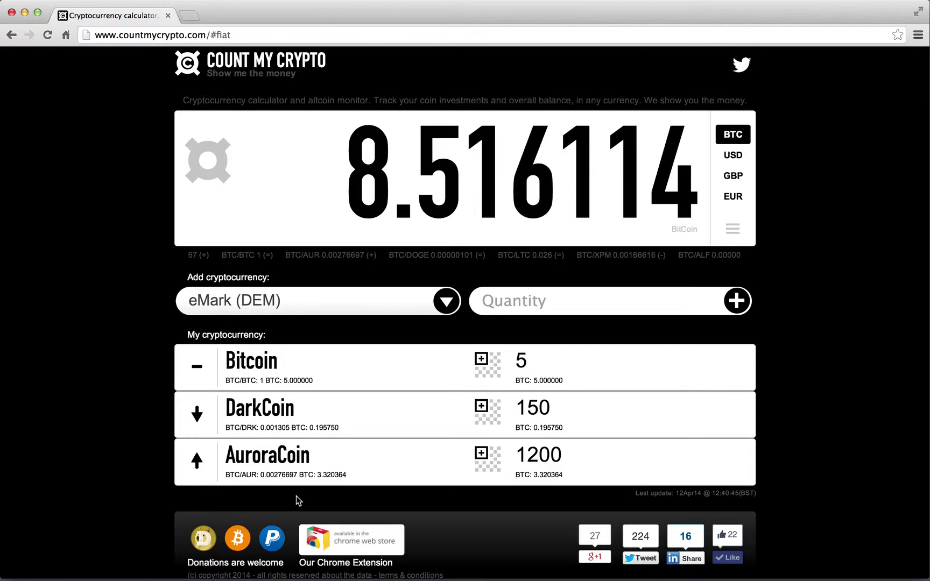
Add a holding of 5000 Dogecoin (DOGE), chosen from the most popular coins.
{"action": "left_click", "coordinate": [293, 302]}
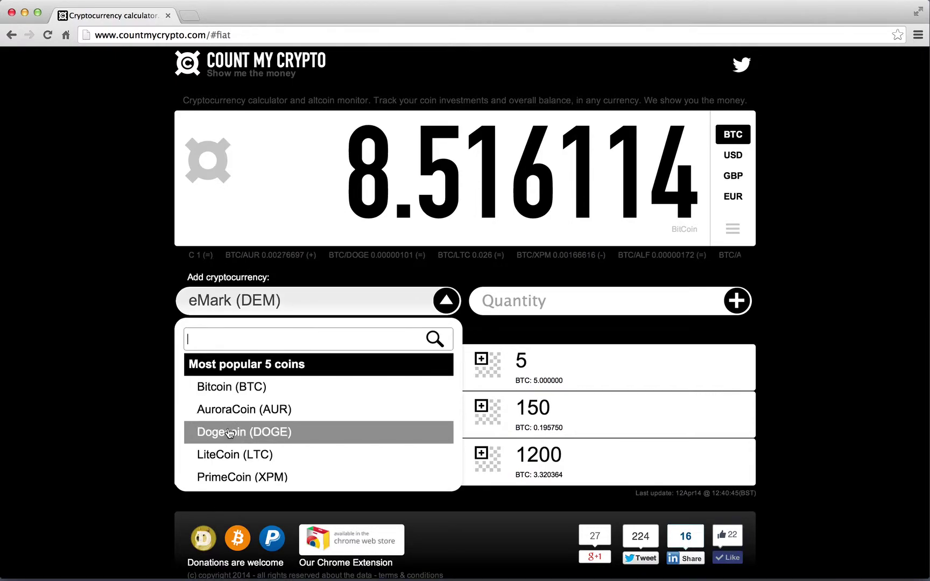
{"action": "left_click", "coordinate": [309, 433]}
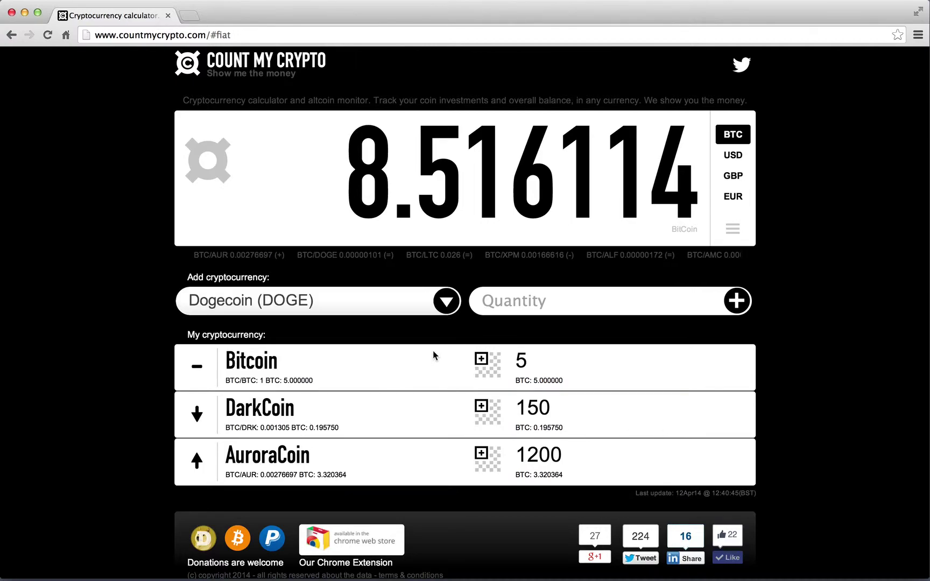
{"action": "left_click", "coordinate": [521, 305]}
{"action": "type", "text": "5000"}
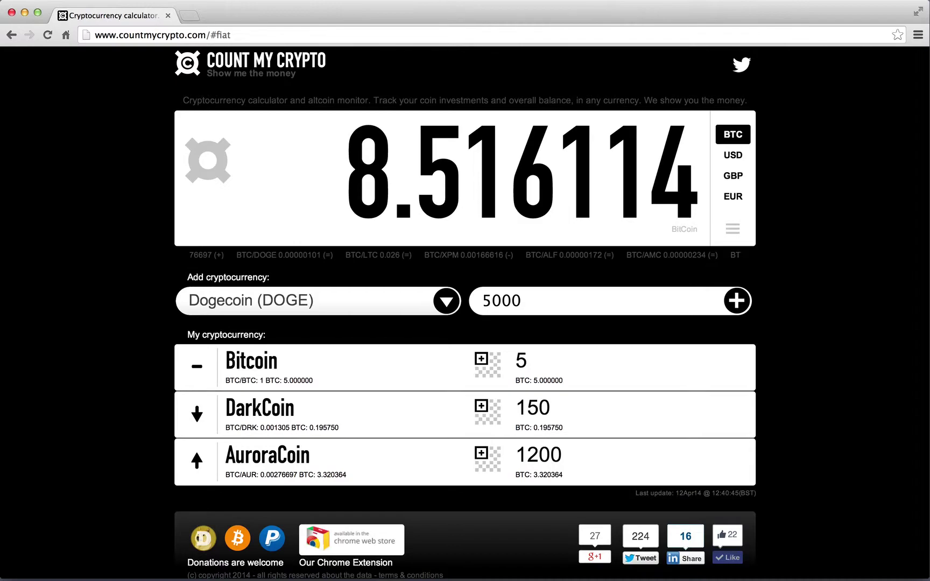
{"action": "left_click", "coordinate": [737, 302]}
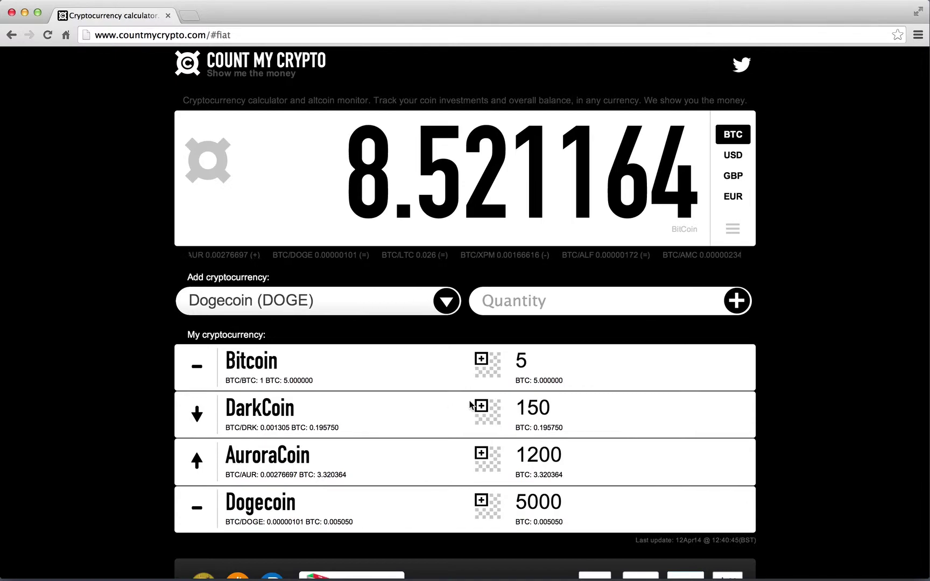
Edit the Bitcoin holding's quantity to 6.05 and save the change.
{"action": "left_click", "coordinate": [548, 357]}
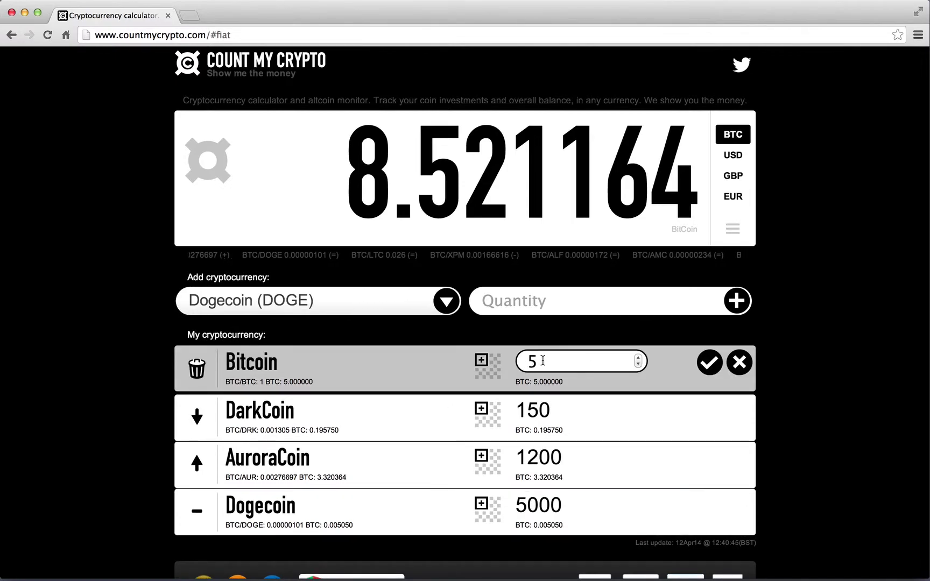
{"action": "mouse_move", "coordinate": [636, 370]}
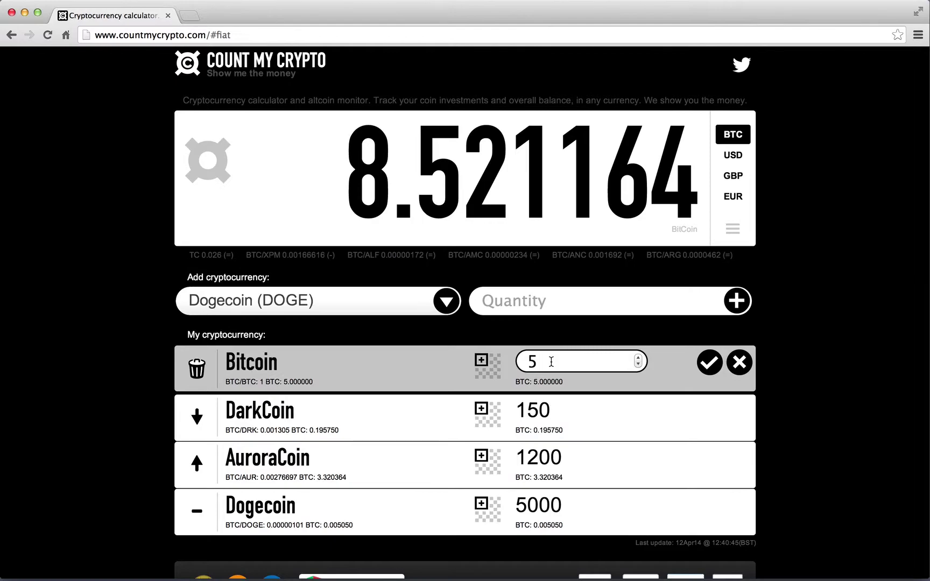
{"action": "key", "text": "Up"}
{"action": "key", "text": "Up"}
{"action": "key", "text": "Up"}
{"action": "key", "text": "Up"}
{"action": "key", "text": "Up"}
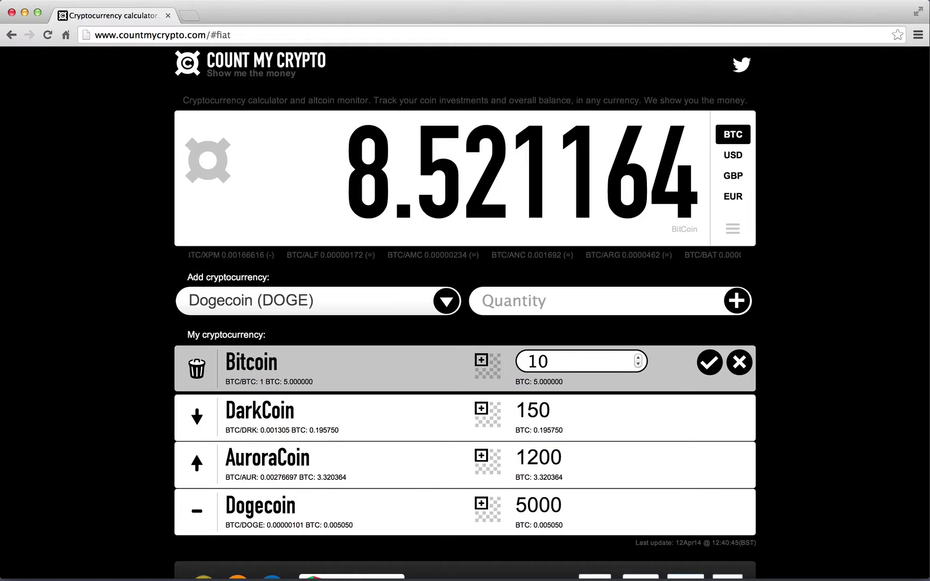
{"action": "key", "text": "Down"}
{"action": "key", "text": "Down"}
{"action": "key", "text": "Down"}
{"action": "type", "text": ".05"}
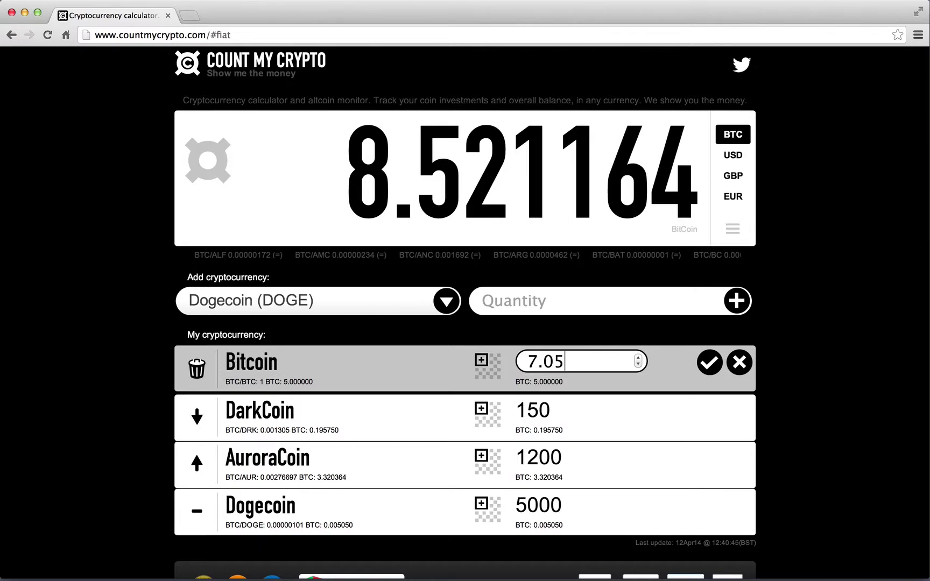
{"action": "key", "text": "Up"}
{"action": "key", "text": "Up"}
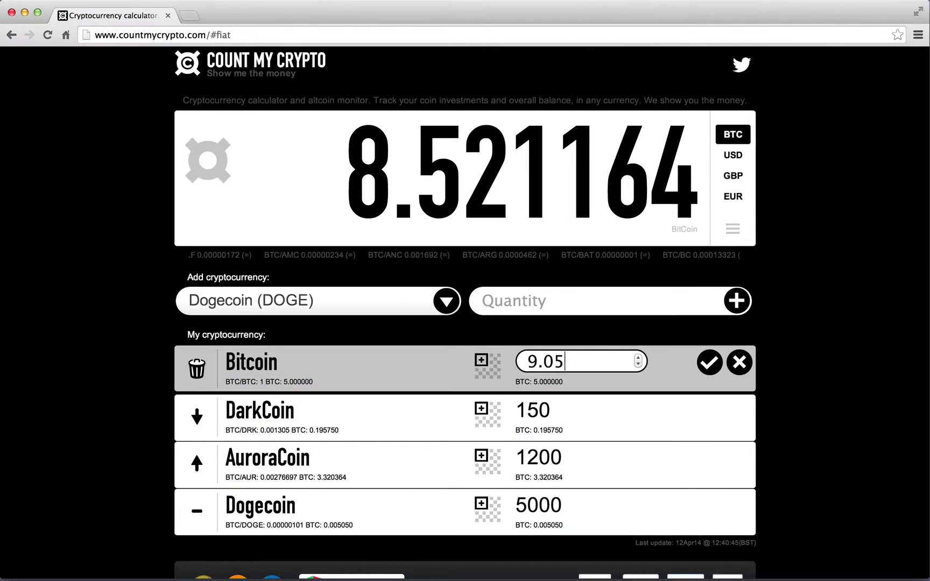
{"action": "key", "text": "Up"}
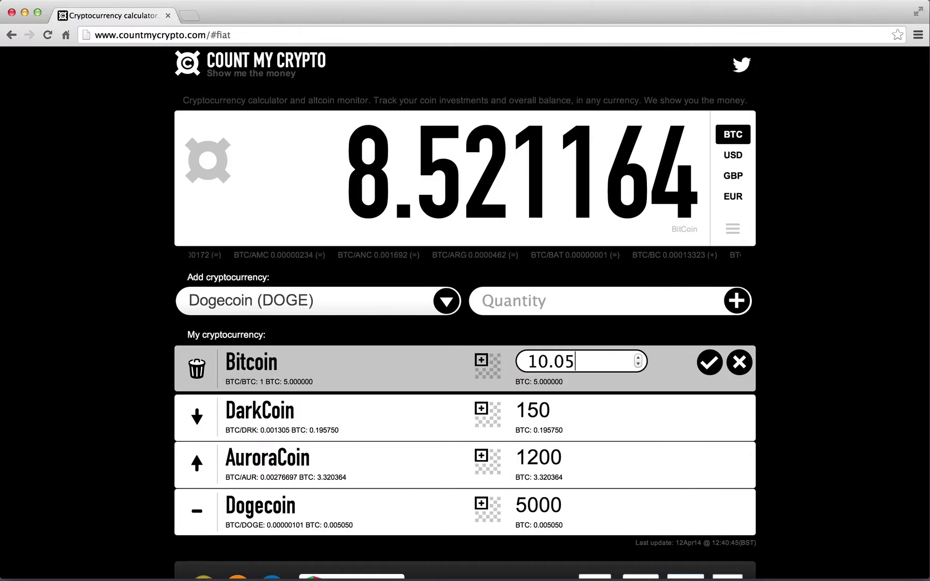
{"action": "key", "text": "Down"}
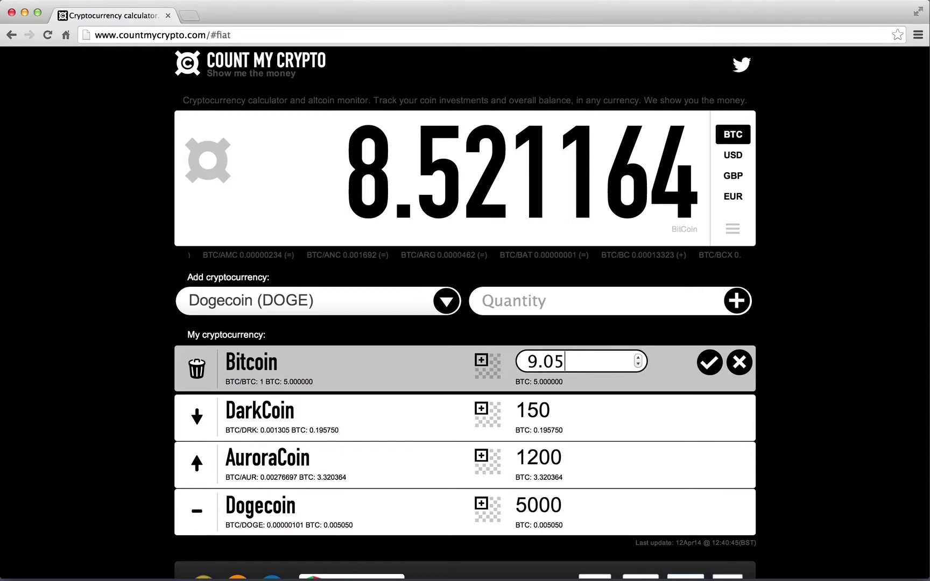
{"action": "key", "text": "Down"}
{"action": "key", "text": "Down"}
{"action": "key", "text": "Down"}
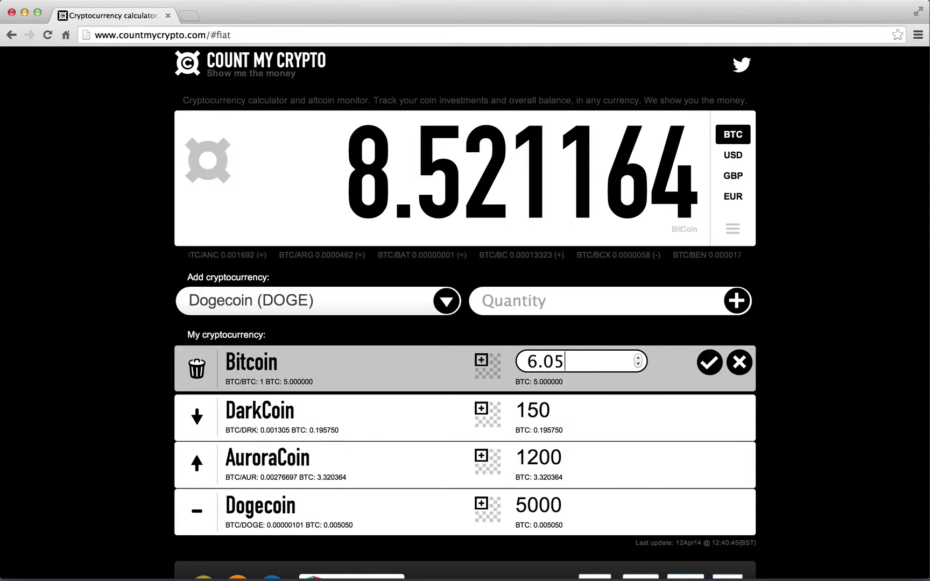
{"action": "key", "text": "Return"}
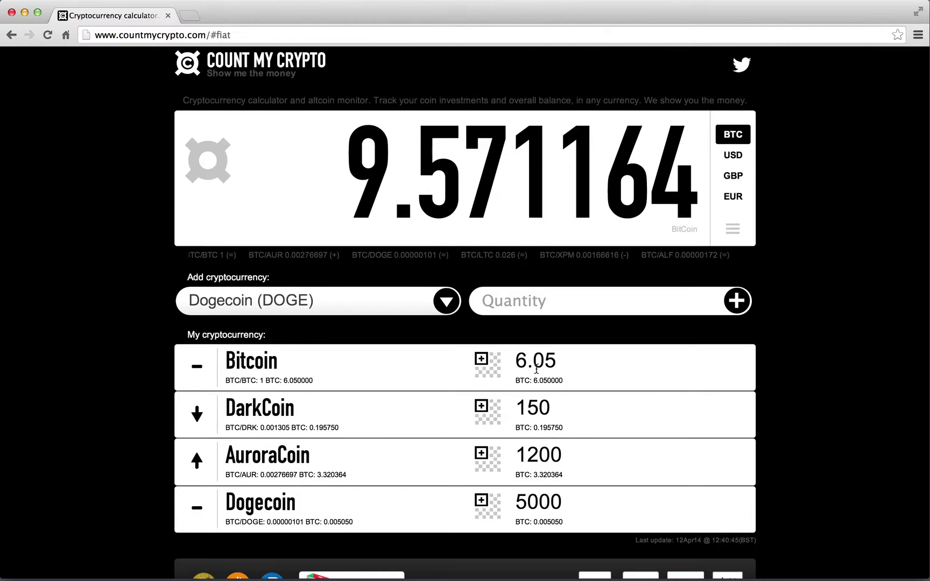
{"action": "left_click", "coordinate": [573, 359]}
{"action": "left_click_drag", "start_coordinate": [578, 363], "coordinate": [527, 363]}
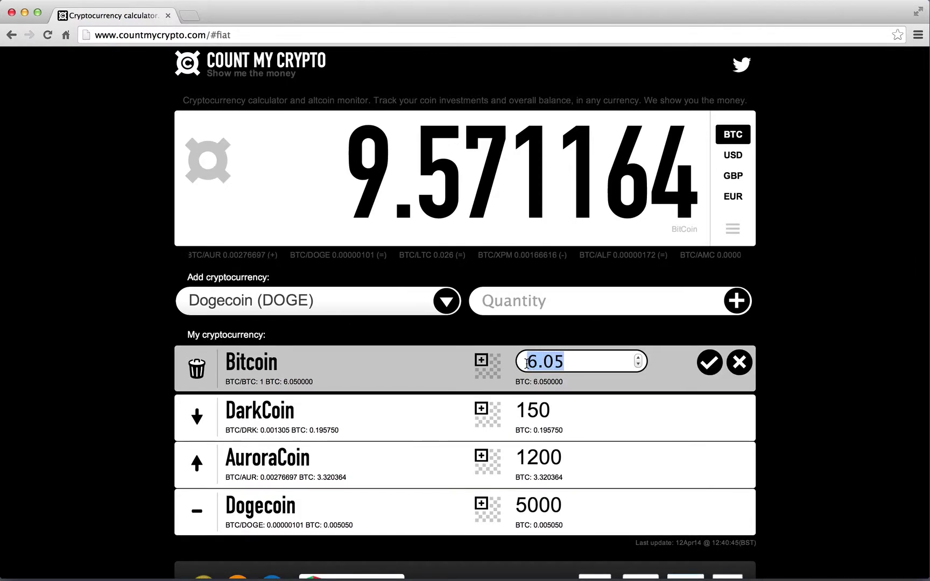
{"action": "type", "text": "9999"}
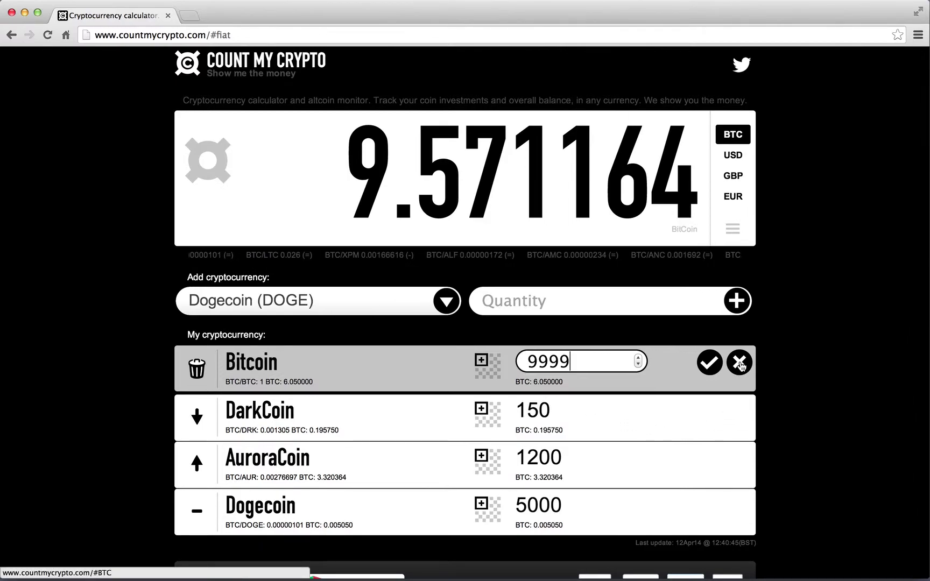
{"action": "key", "text": "Escape"}
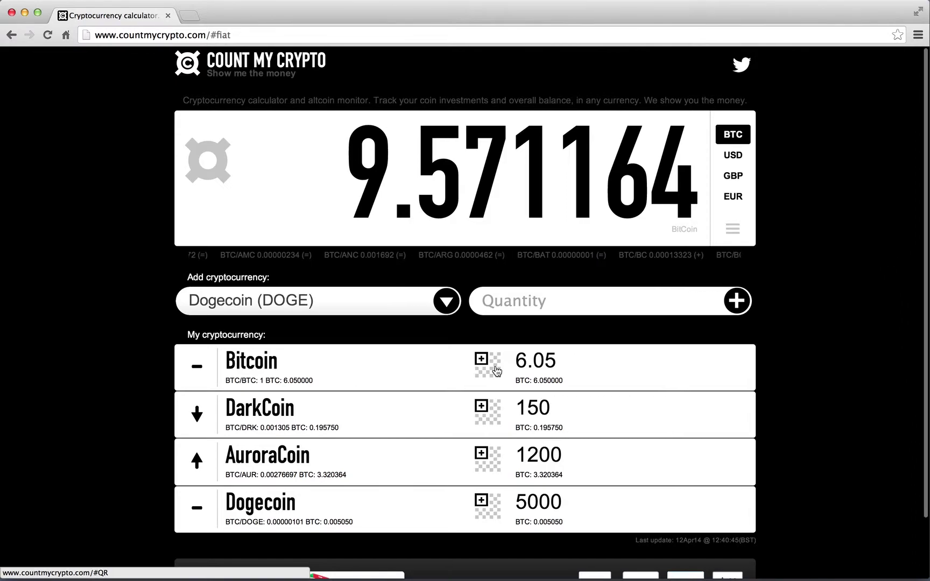
Give the Bitcoin holding a made-up numeric wallet address and save it as a QR code.
{"action": "scroll", "coordinate": [496, 371], "scroll_direction": "down", "scroll_amount": 2}
{"action": "scroll", "coordinate": [496, 371], "scroll_direction": "down", "scroll_amount": 1}
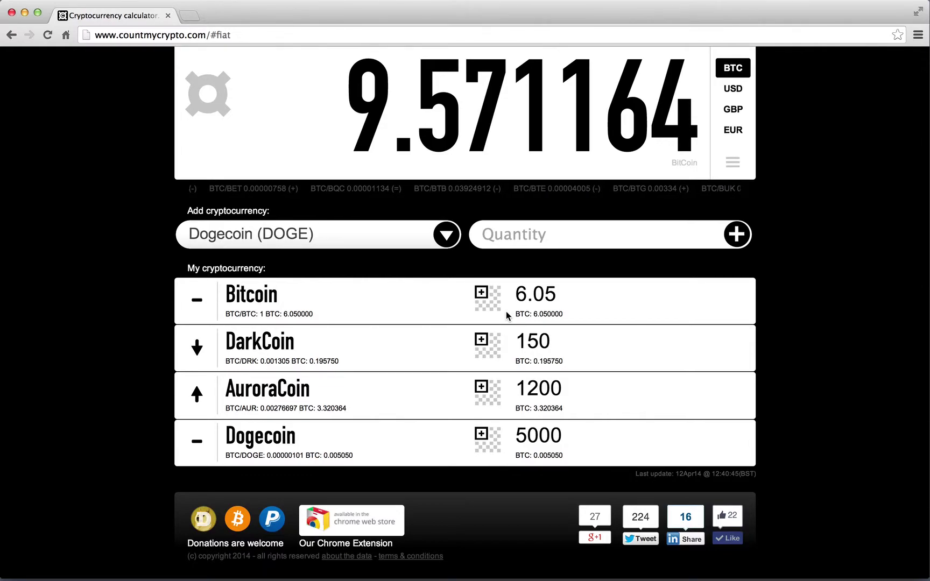
{"action": "left_click", "coordinate": [491, 303]}
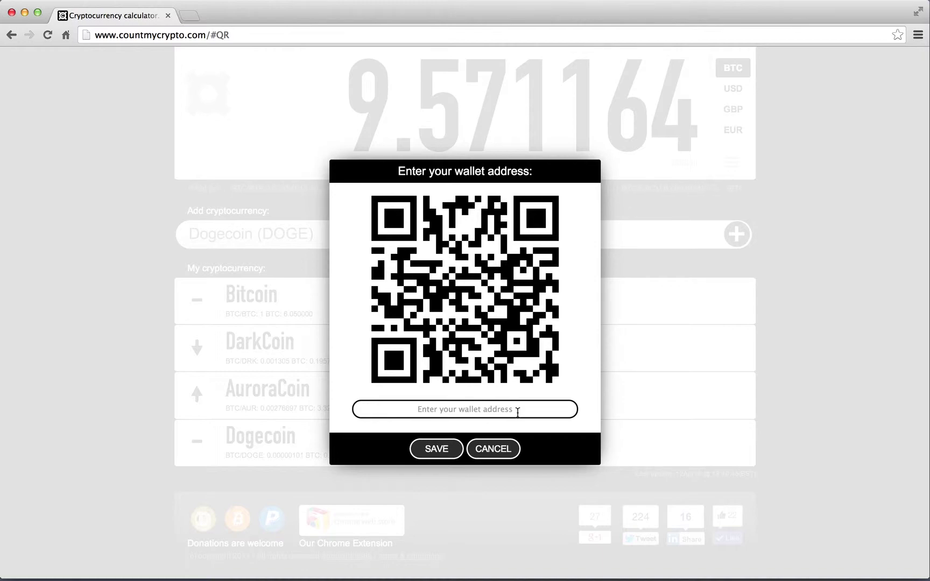
{"action": "type", "text": "123123"}
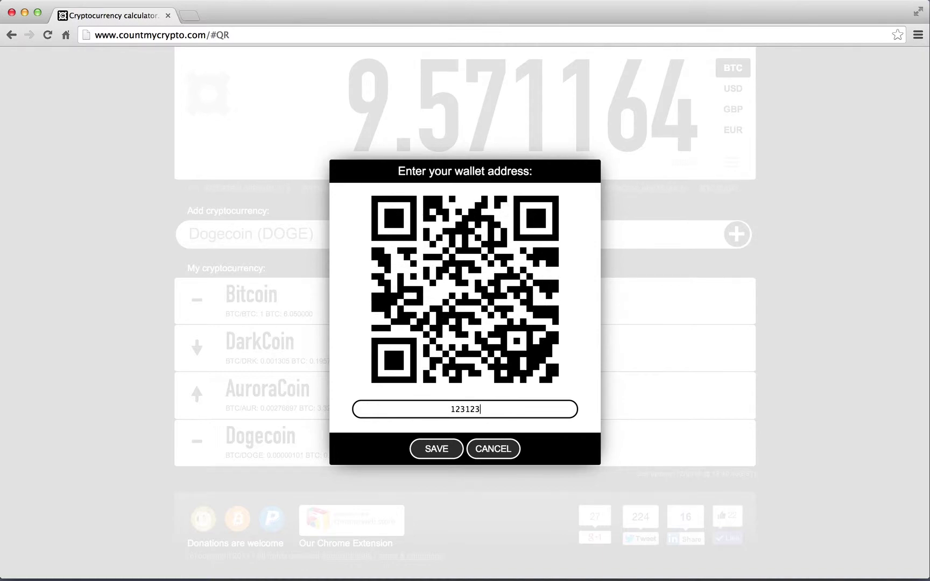
{"action": "type", "text": "1231231231231231231231"}
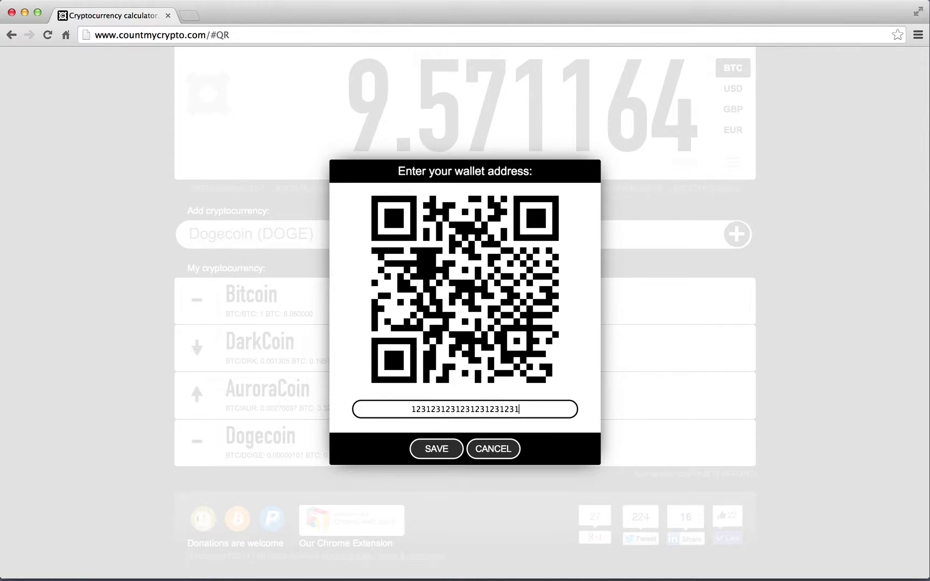
{"action": "type", "text": "231231231231"}
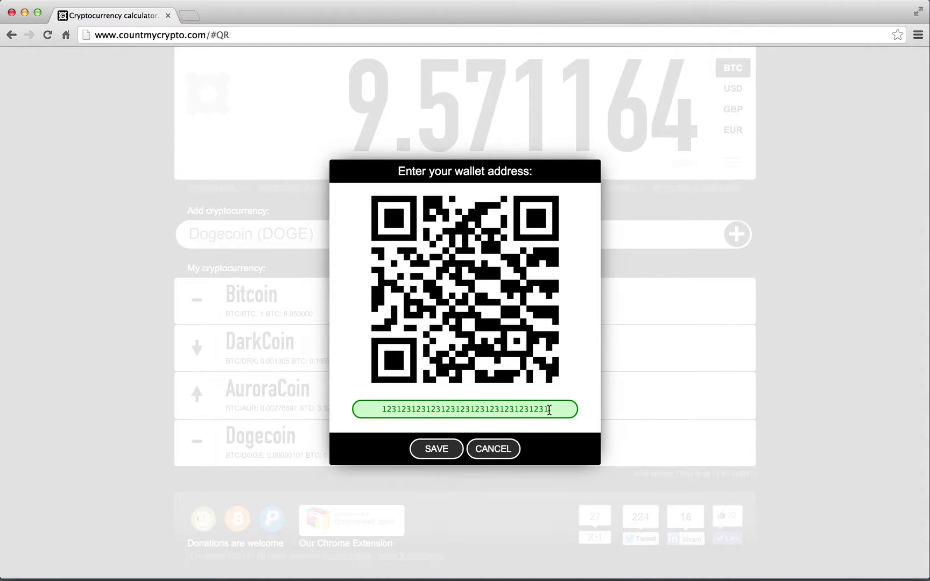
{"action": "left_click", "coordinate": [437, 449]}
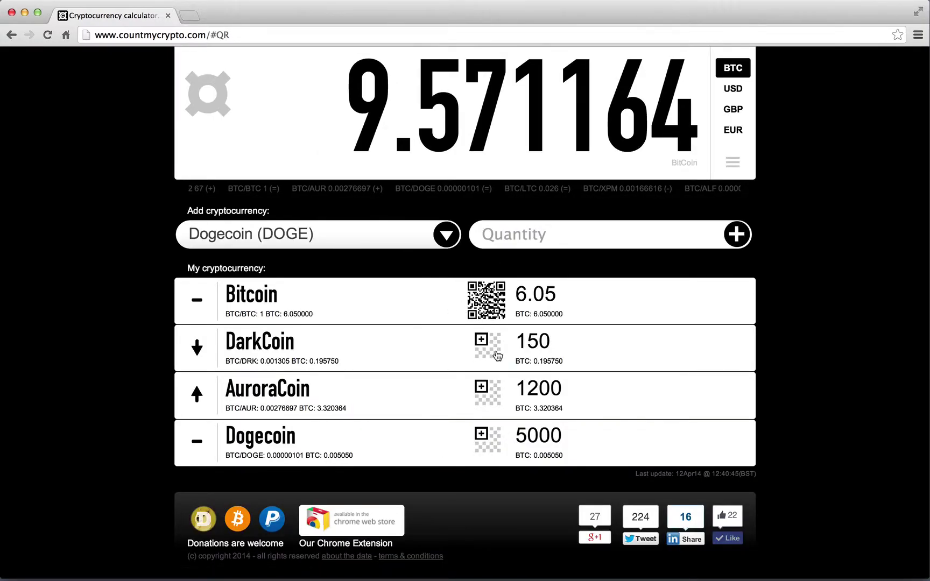
Try saving the Bitcoin wallet address without its last digit, and save it with 4 as the final digit.
{"action": "left_click", "coordinate": [487, 315]}
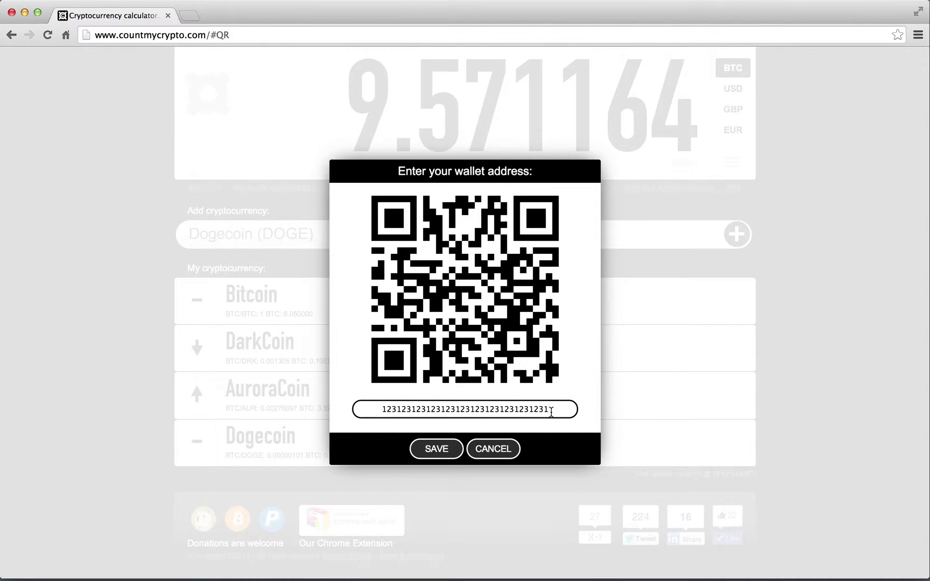
{"action": "key", "text": "BackSpace"}
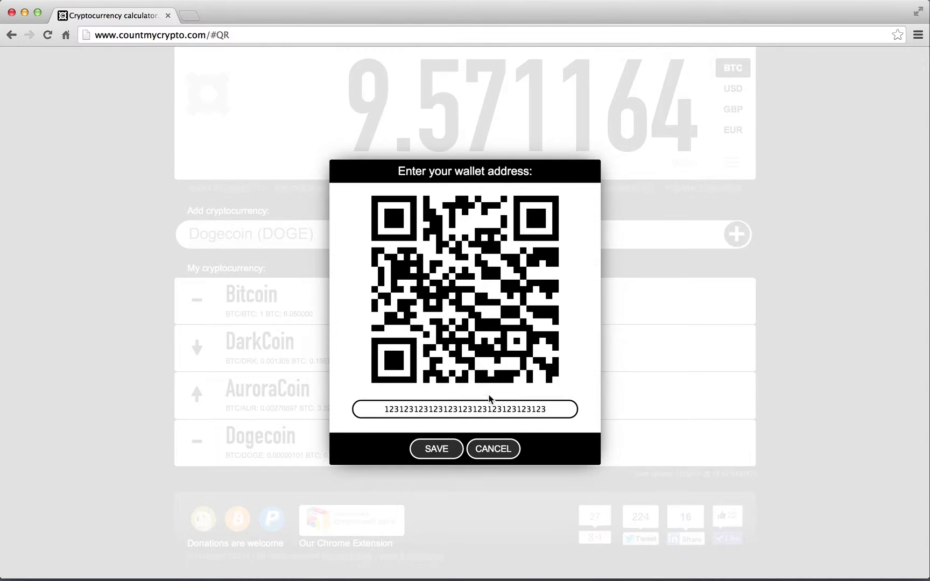
{"action": "left_click", "coordinate": [435, 450]}
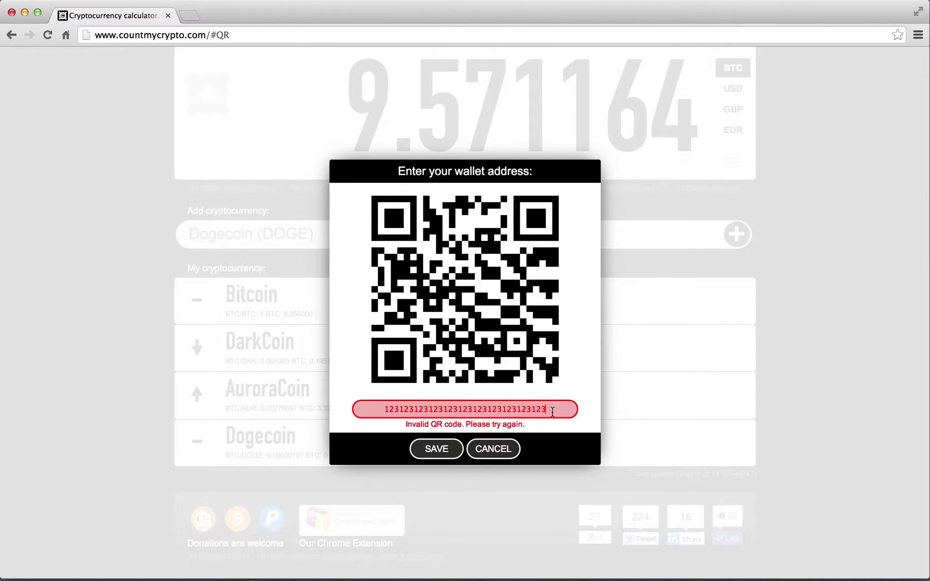
{"action": "type", "text": "4"}
{"action": "left_click", "coordinate": [436, 450]}
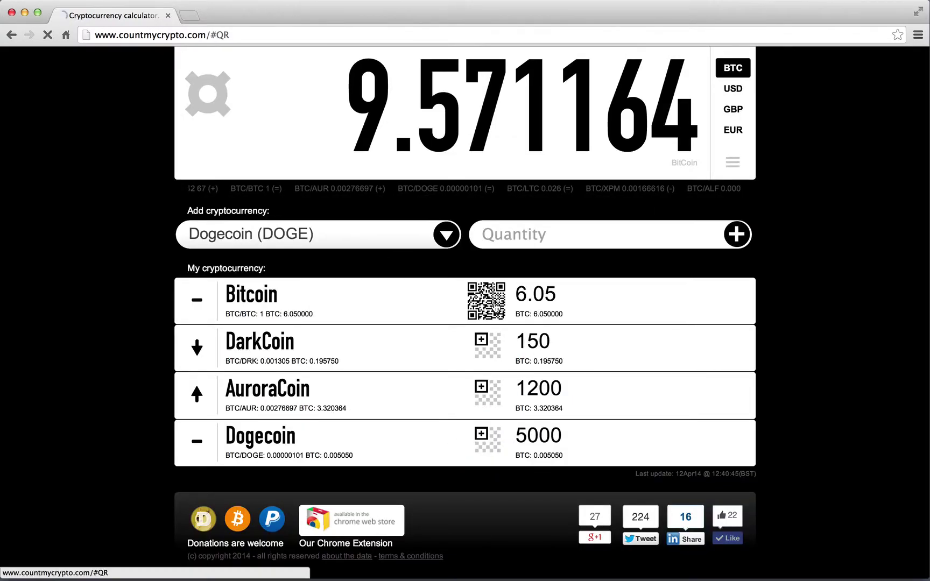
Clear the wallet address of the Bitcoin holding and save it empty.
{"action": "left_click", "coordinate": [486, 300]}
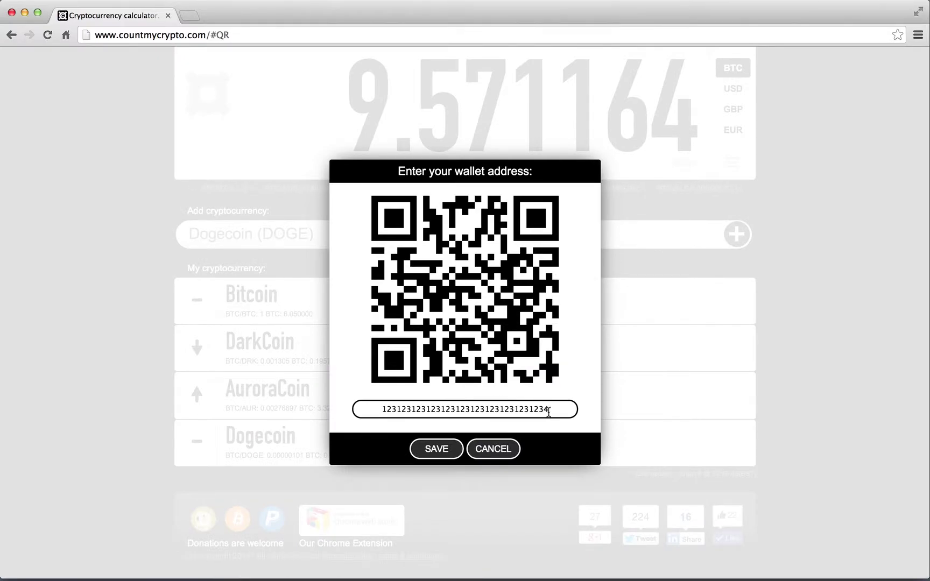
{"action": "double_click", "coordinate": [530, 411]}
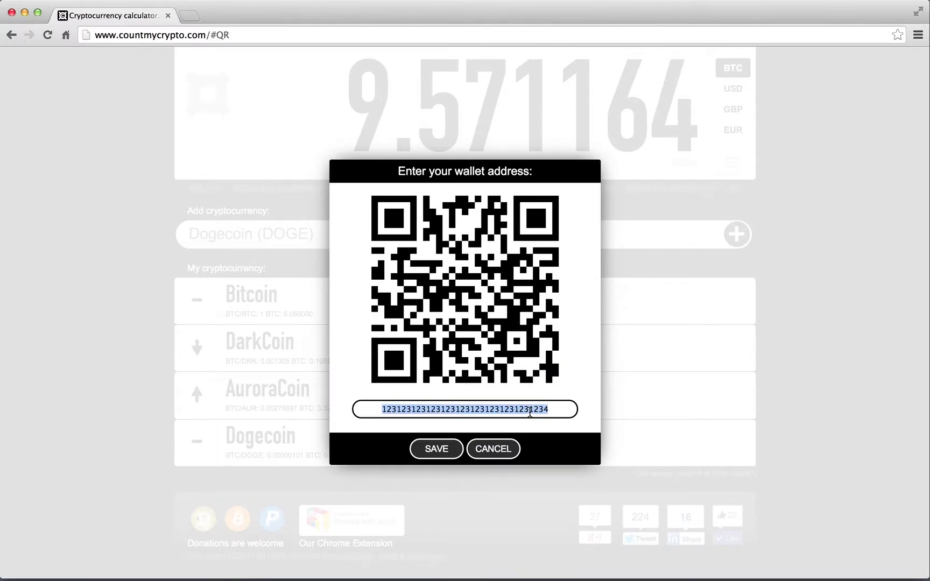
{"action": "key", "text": "BackSpace"}
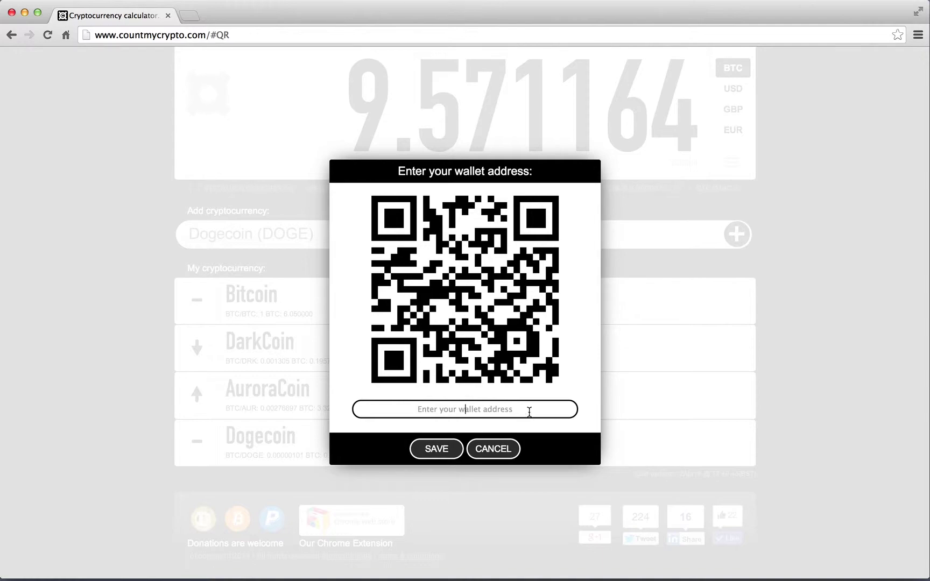
{"action": "left_click", "coordinate": [442, 449]}
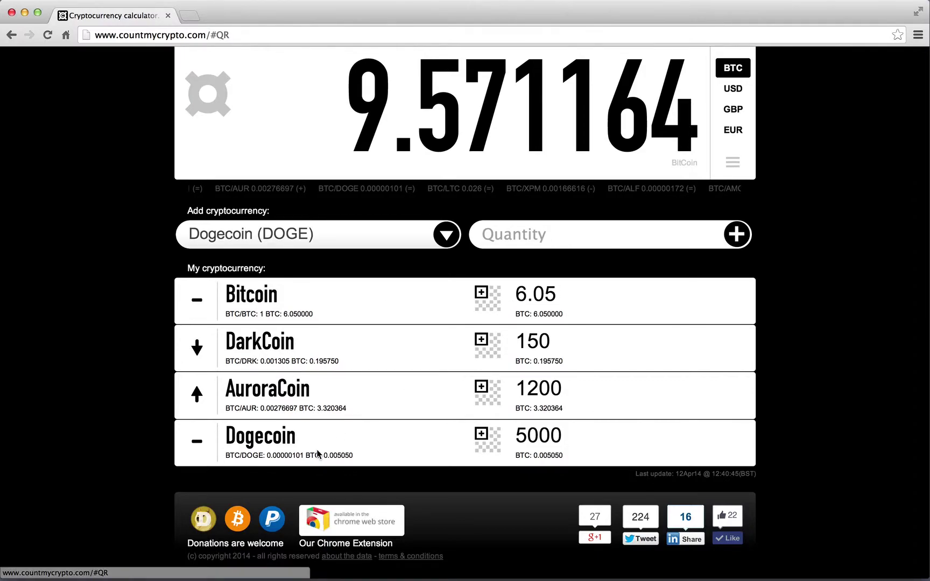
Copy the site's BTC donation wallet address and save it as the Bitcoin holding's wallet address.
{"action": "left_click", "coordinate": [240, 521]}
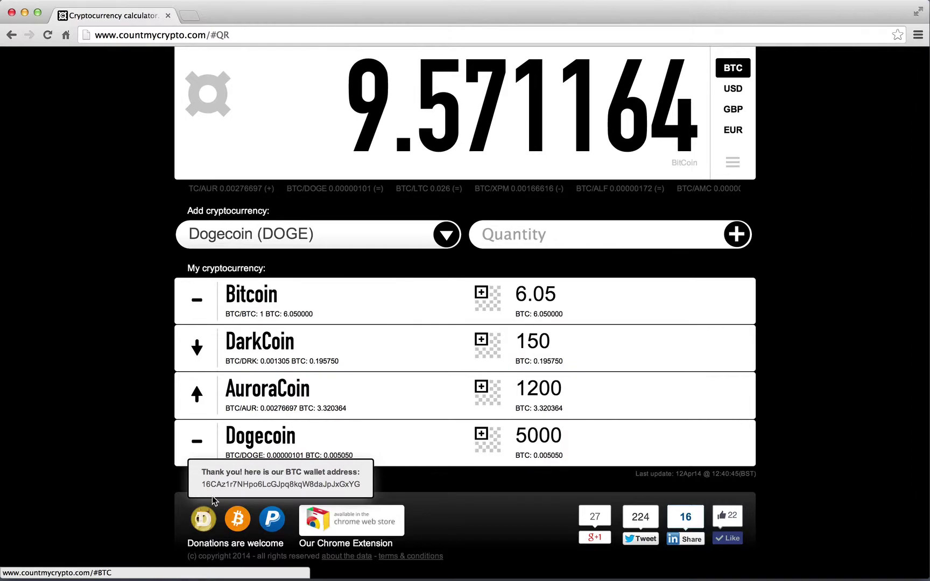
{"action": "left_click_drag", "start_coordinate": [202, 484], "coordinate": [358, 486]}
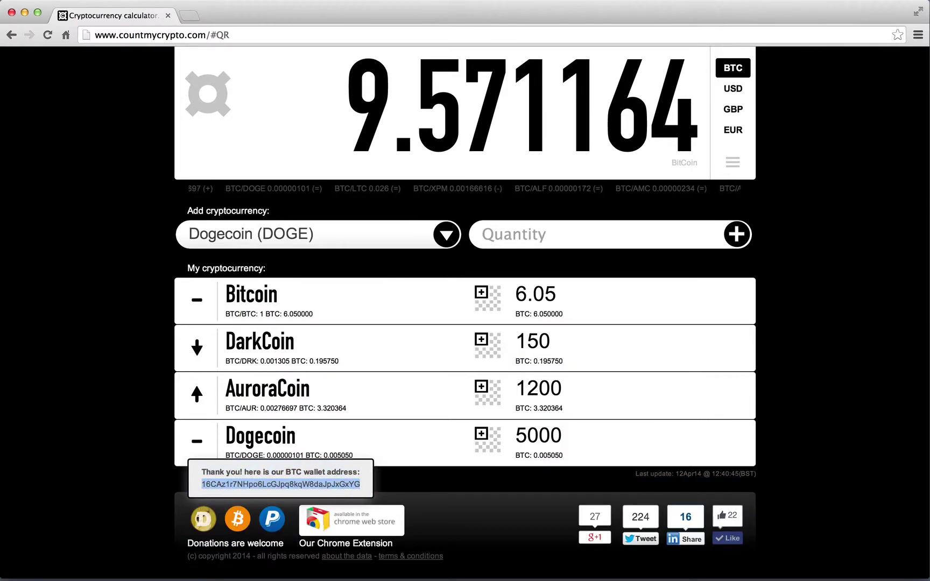
{"action": "left_click", "coordinate": [378, 489]}
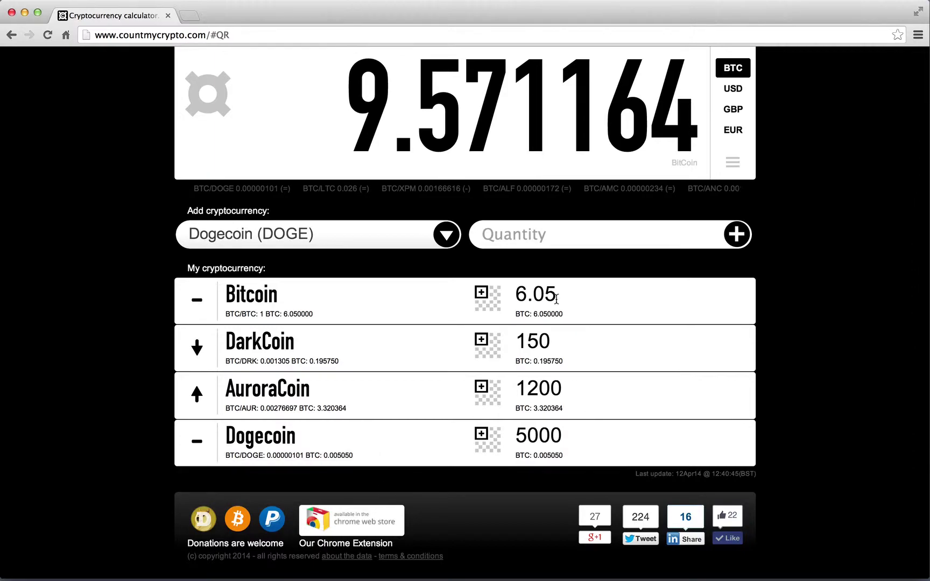
{"action": "left_click", "coordinate": [493, 304]}
{"action": "left_click", "coordinate": [483, 409]}
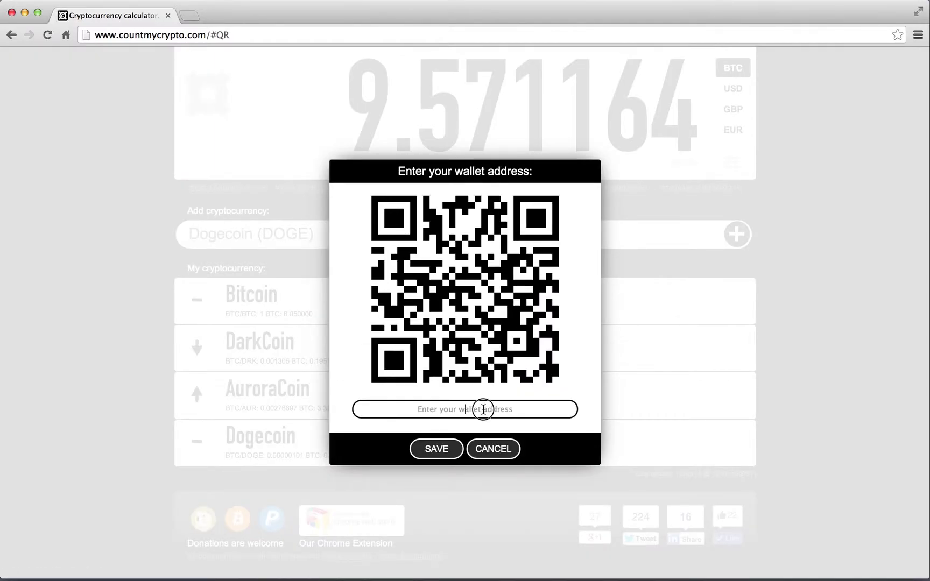
{"action": "key", "text": "super+v"}
{"action": "left_click", "coordinate": [436, 448]}
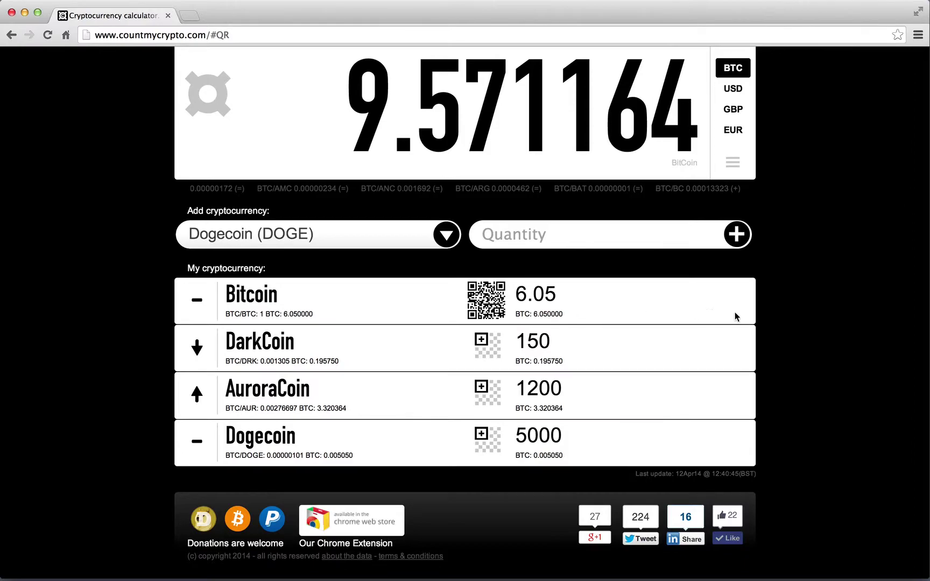
Show the portfolio total in USD and in GBP.
{"action": "scroll", "coordinate": [793, 311], "scroll_direction": "up", "scroll_amount": 3}
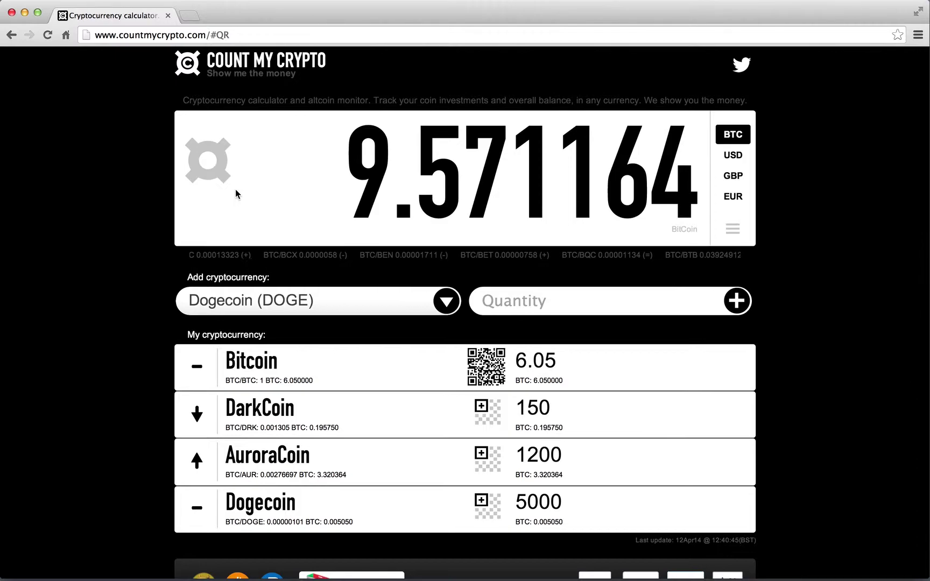
{"action": "left_click", "coordinate": [742, 158]}
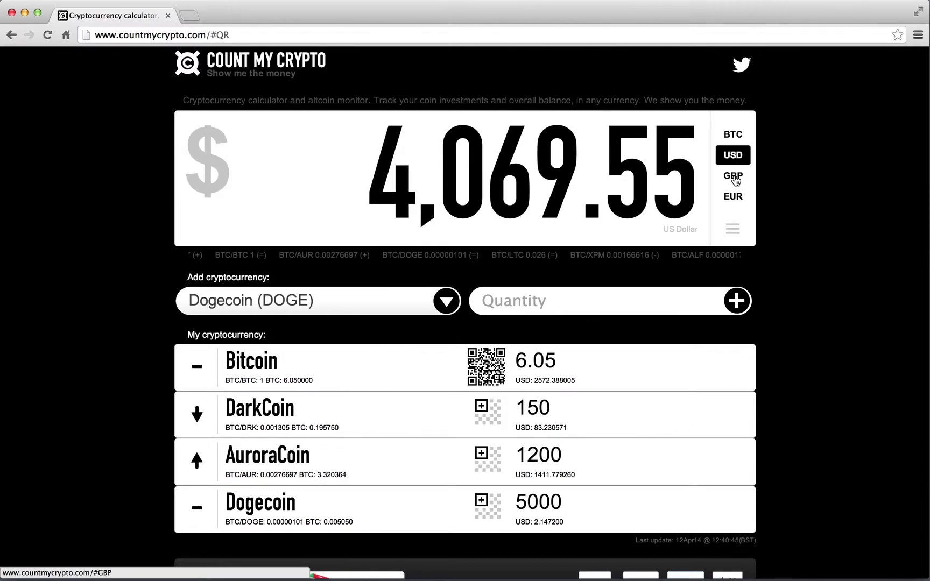
{"action": "left_click", "coordinate": [735, 180]}
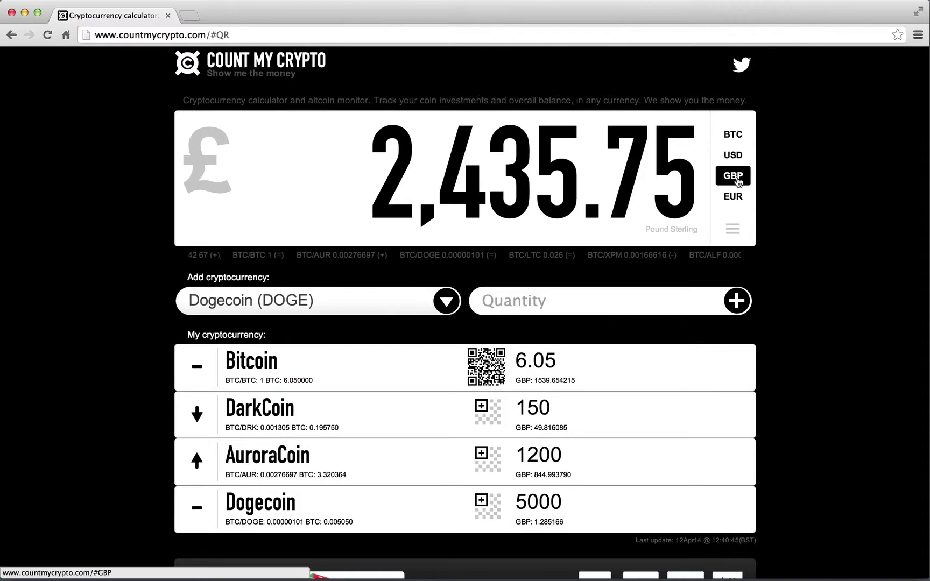
Switch the portfolio total to EUR and replace that quick-access currency with JPY from the full currency list.
{"action": "left_click", "coordinate": [732, 199]}
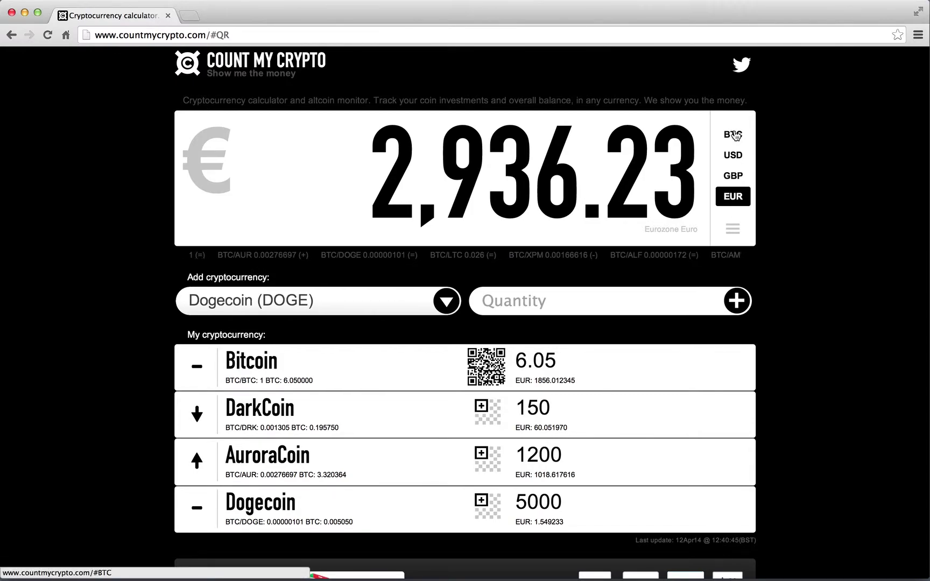
{"action": "left_click", "coordinate": [733, 230]}
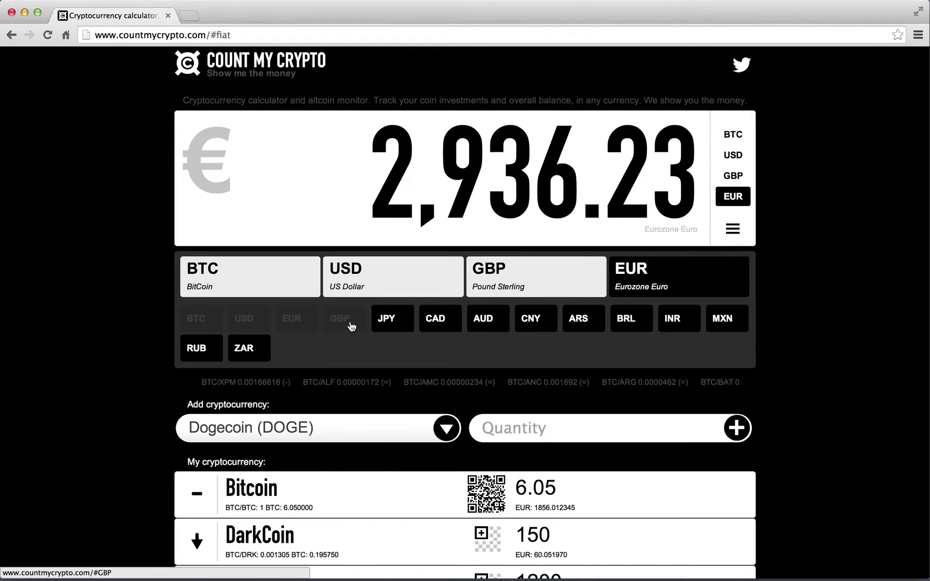
{"action": "left_click", "coordinate": [404, 325]}
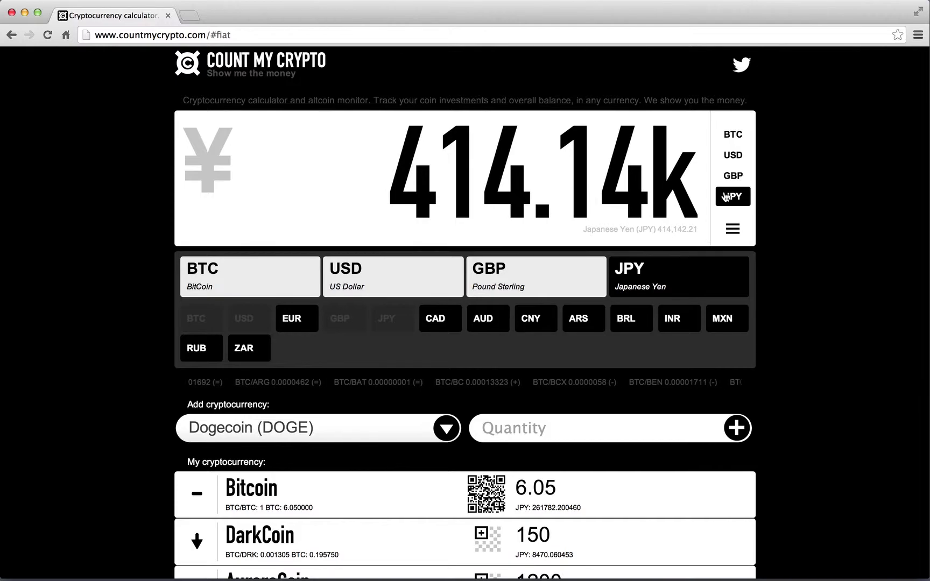
Compare the portfolio total in GBP, JPY and USD by switching repeatedly between the quick-access currencies.
{"action": "left_click", "coordinate": [733, 176]}
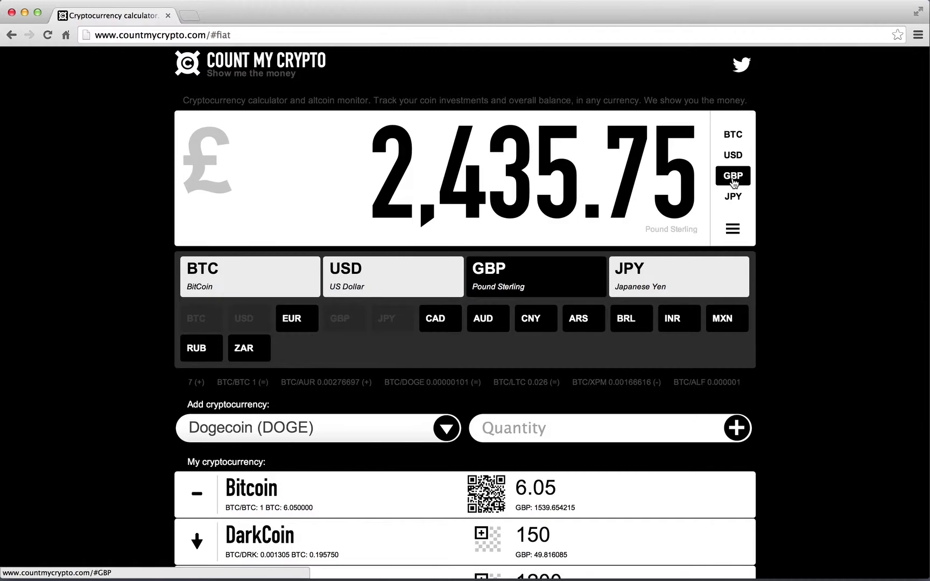
{"action": "left_click", "coordinate": [733, 201]}
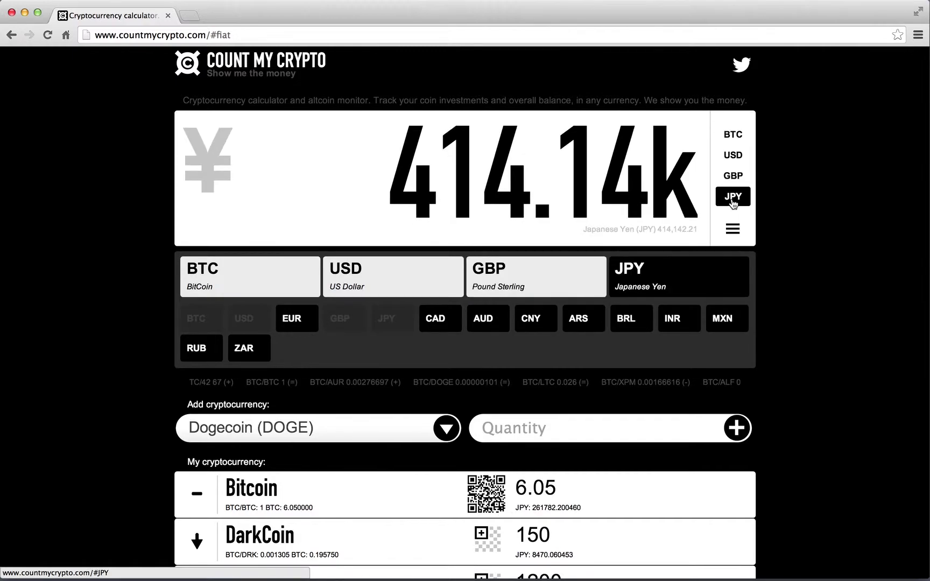
{"action": "left_click", "coordinate": [732, 181]}
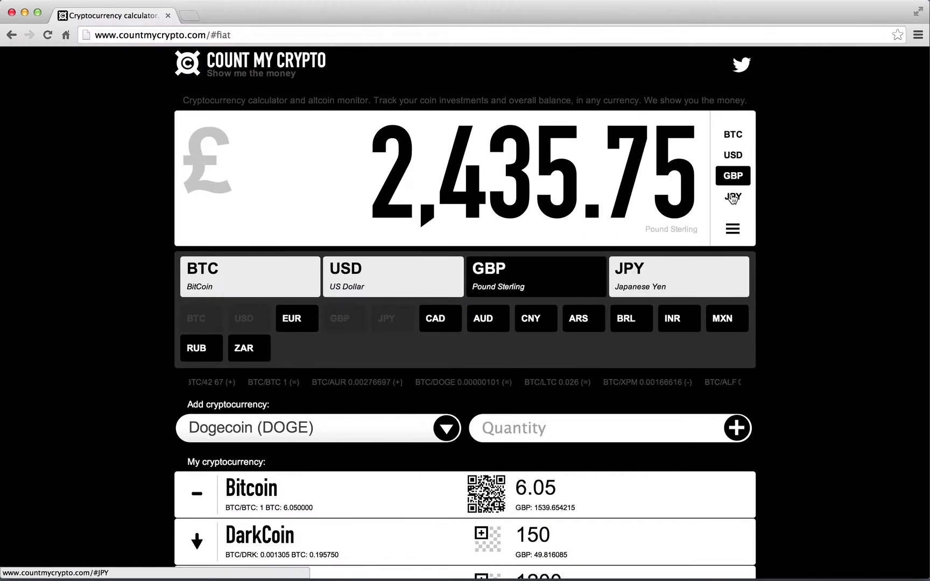
{"action": "left_click", "coordinate": [732, 200]}
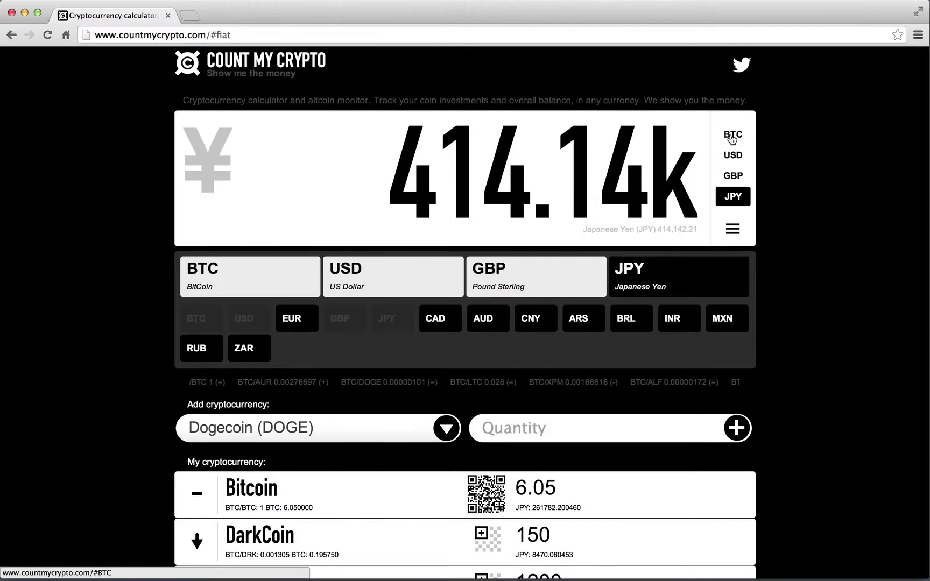
{"action": "left_click", "coordinate": [734, 161]}
{"action": "left_click", "coordinate": [733, 177]}
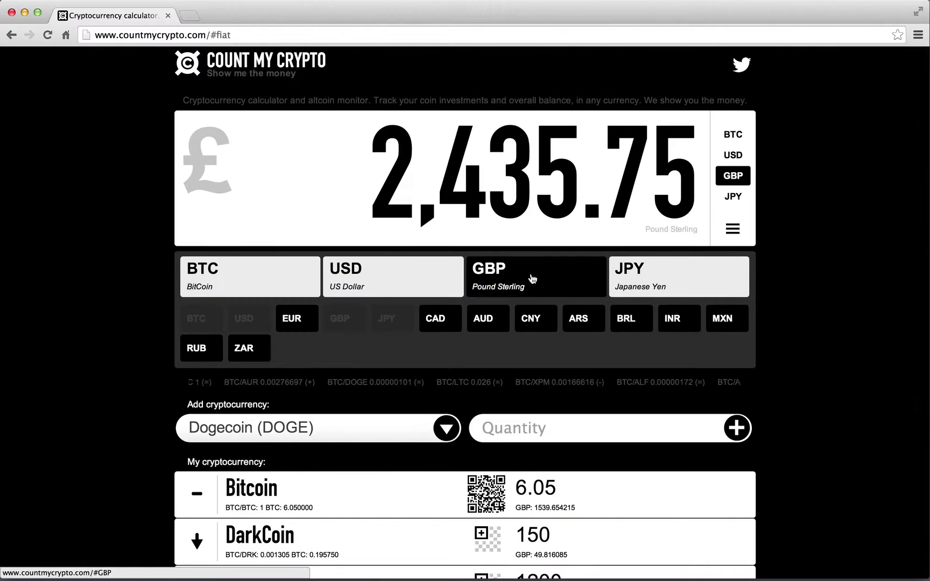
{"action": "left_click", "coordinate": [408, 278]}
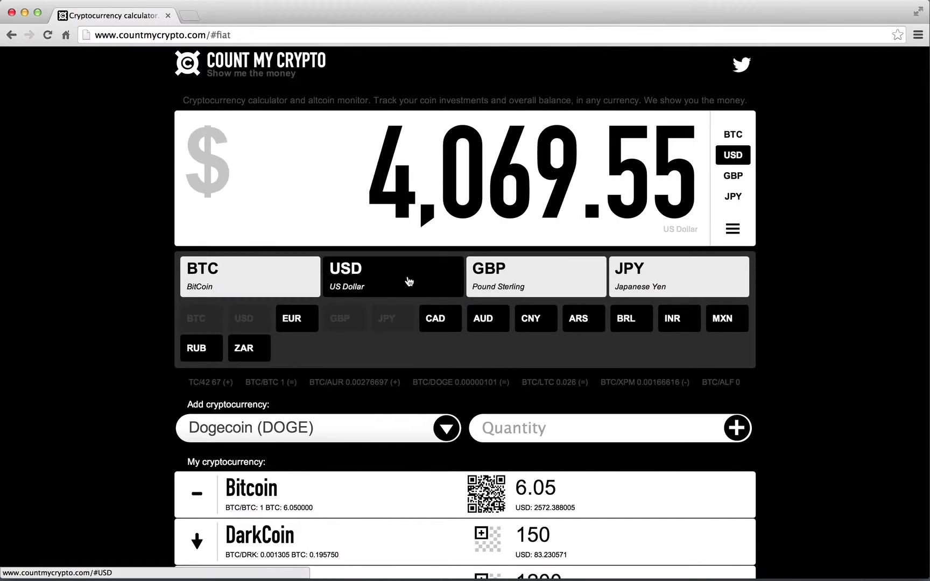
{"action": "left_click", "coordinate": [552, 277]}
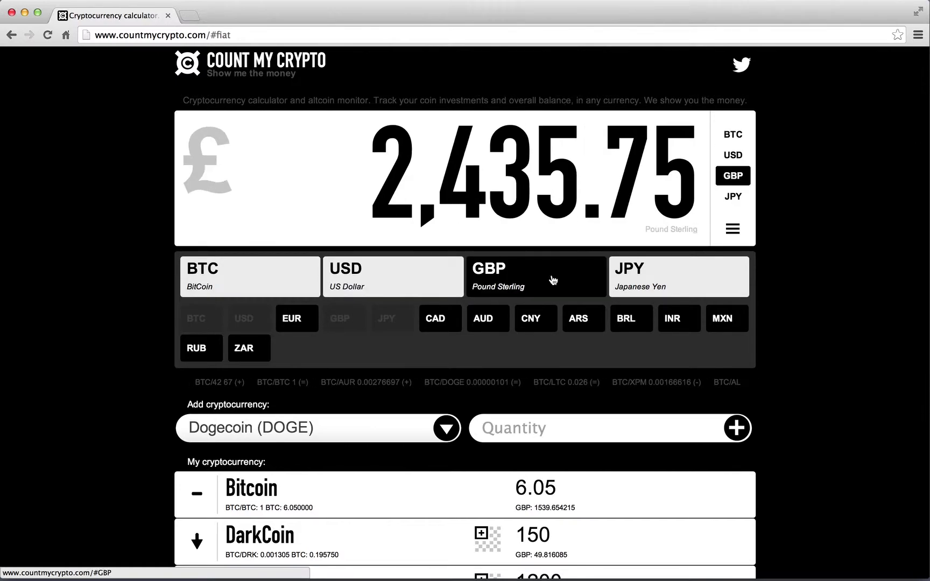
{"action": "left_click", "coordinate": [678, 283]}
{"action": "left_click", "coordinate": [509, 280]}
Replace the USD quick-access currency with CAD, trying ARS, RUB and ZAR before settling on CAD, and close the currency list.
{"action": "left_click", "coordinate": [411, 276]}
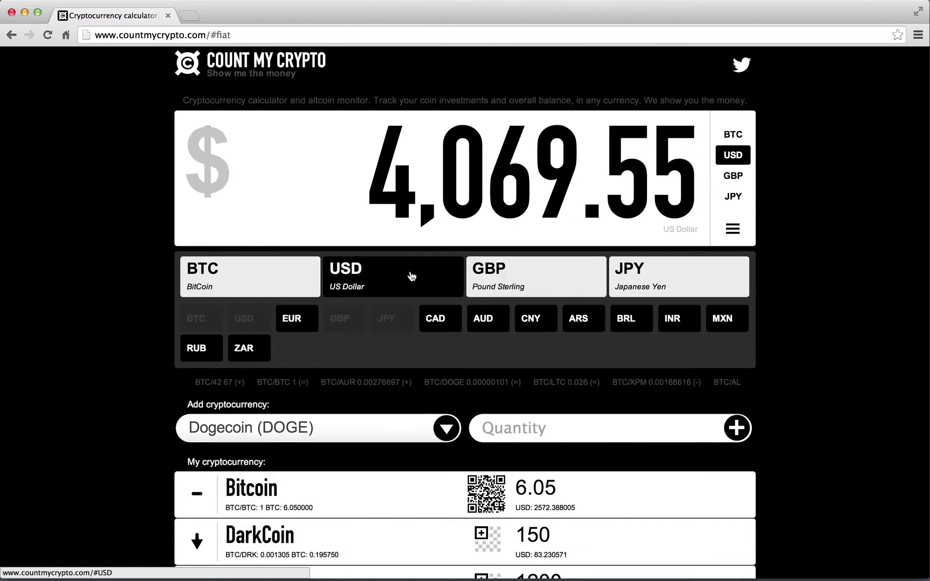
{"action": "left_click", "coordinate": [446, 321]}
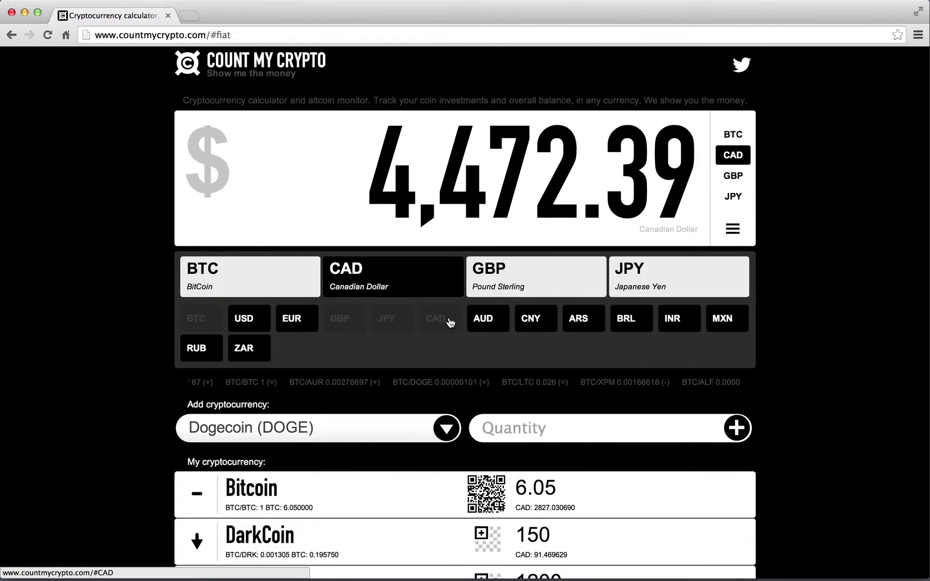
{"action": "left_click", "coordinate": [579, 320]}
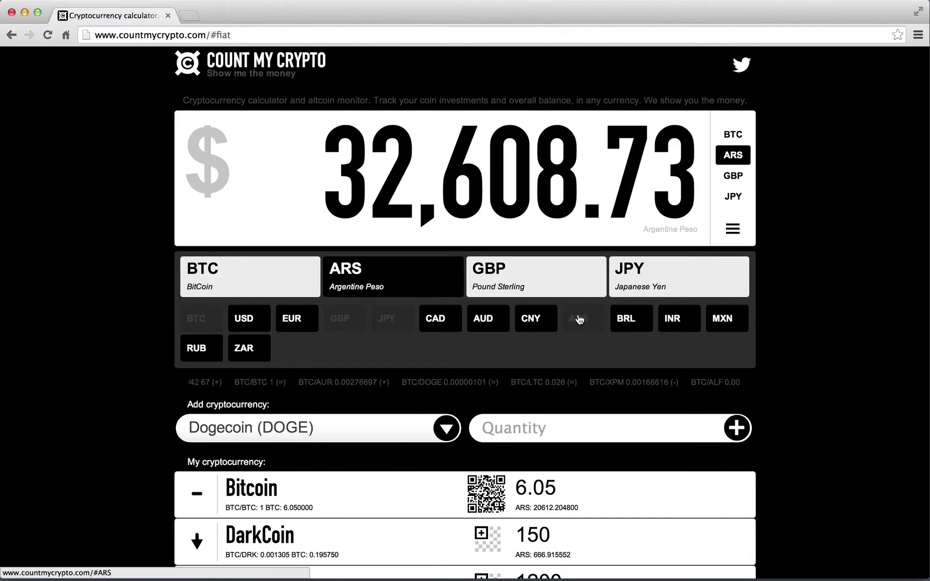
{"action": "left_click", "coordinate": [197, 347]}
{"action": "left_click", "coordinate": [244, 347]}
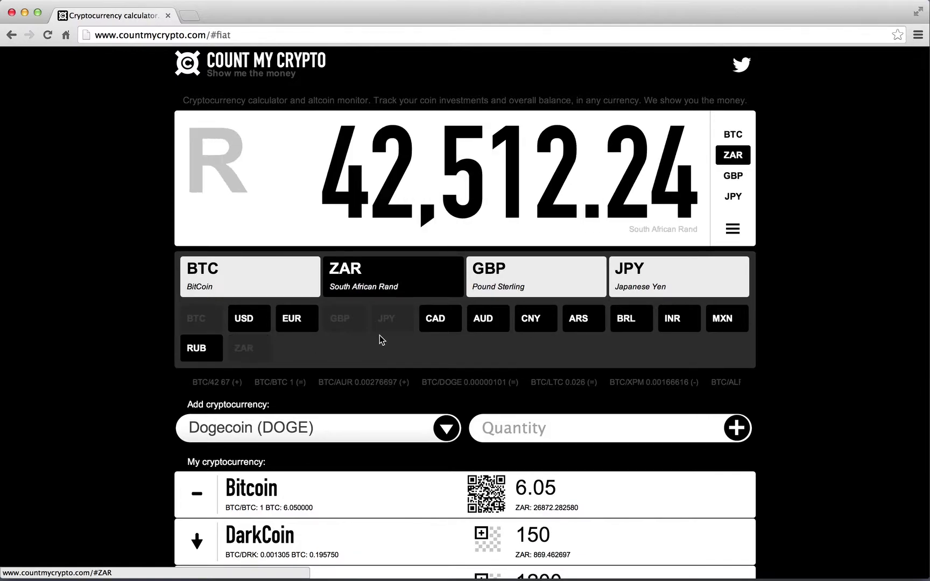
{"action": "left_click", "coordinate": [445, 322]}
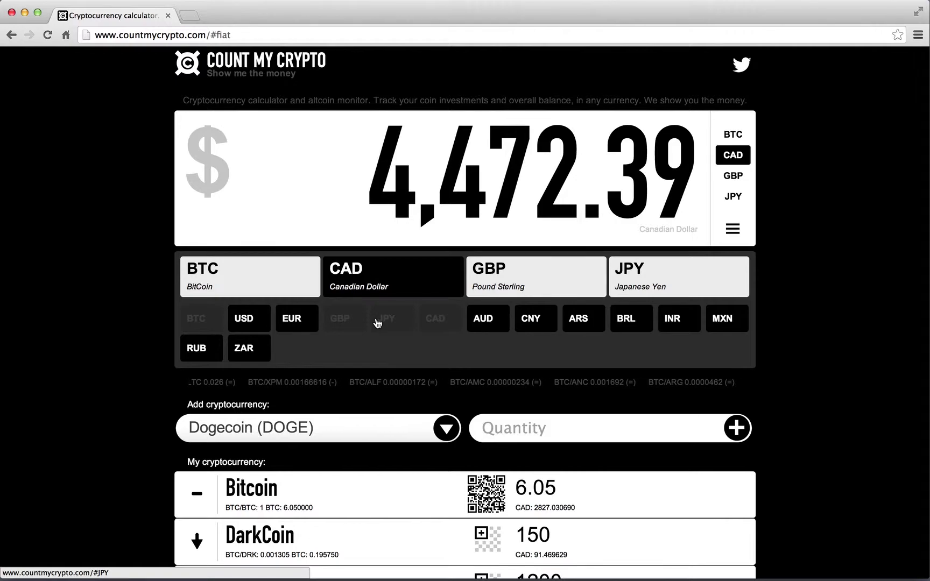
{"action": "left_click", "coordinate": [736, 232]}
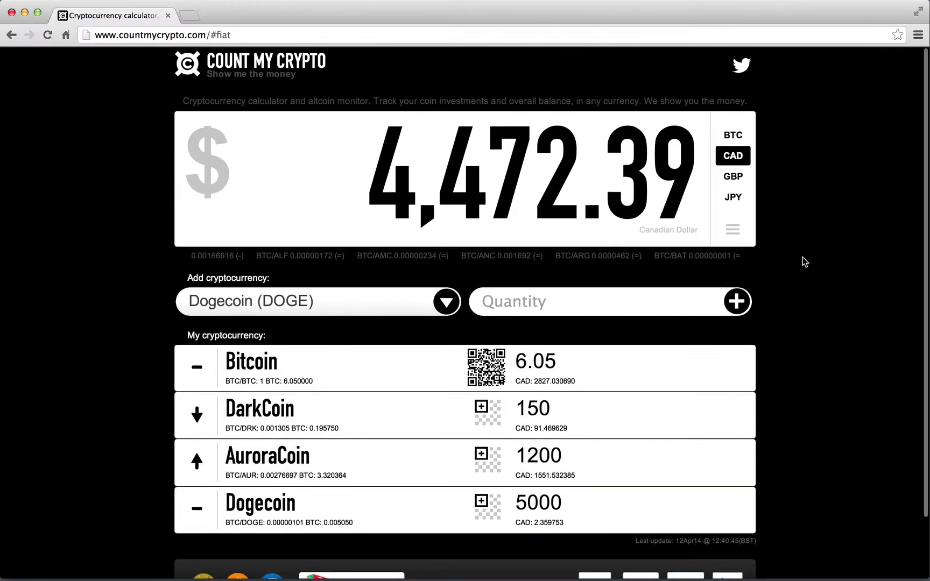
{"action": "scroll", "coordinate": [802, 257], "scroll_direction": "down", "scroll_amount": 3}
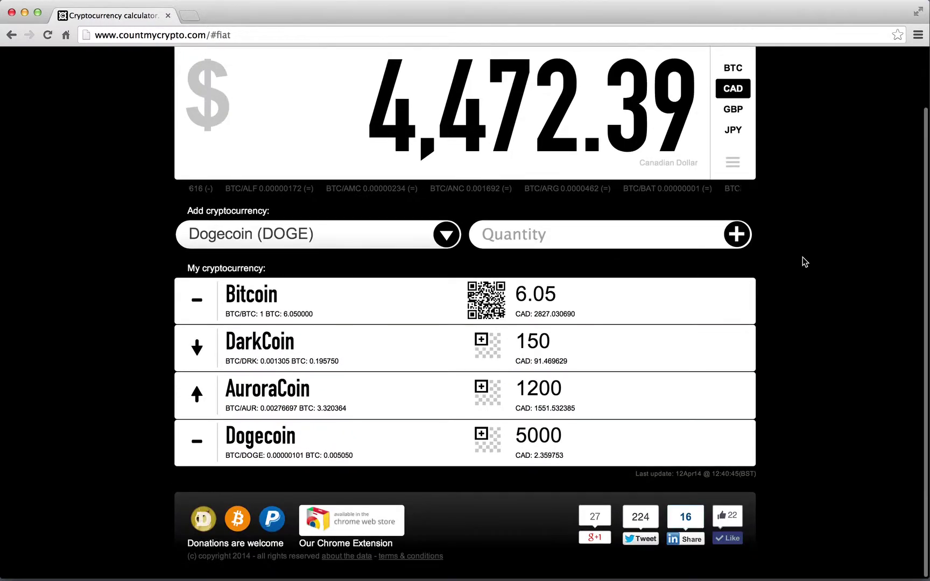
{"action": "scroll", "coordinate": [802, 256], "scroll_direction": "up", "scroll_amount": 3}
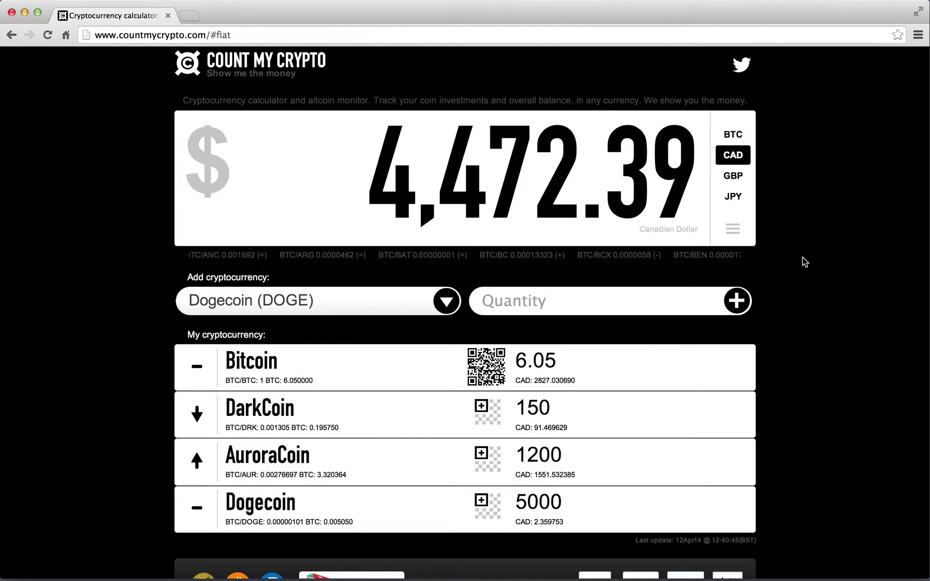
{"action": "scroll", "coordinate": [802, 257], "scroll_direction": "down", "scroll_amount": 2}
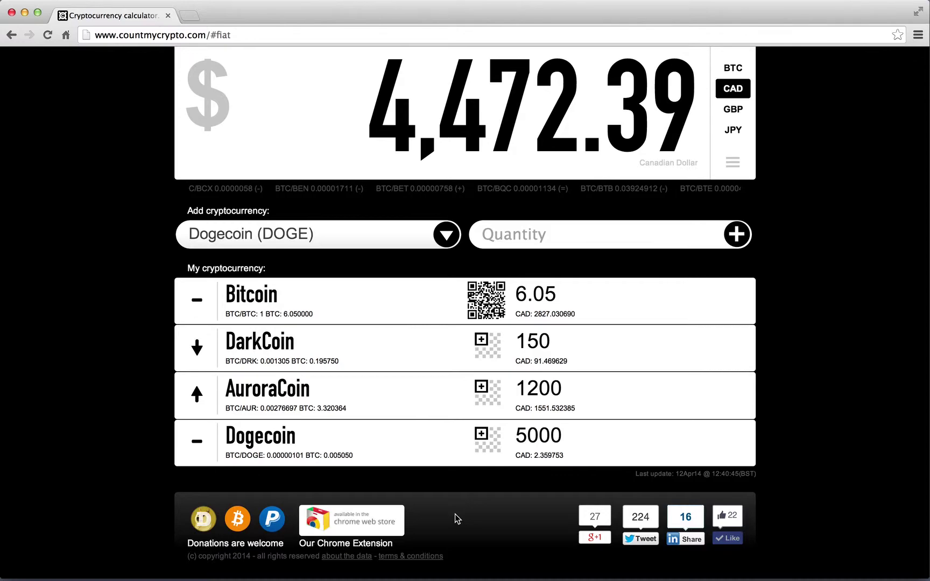
{"action": "scroll", "coordinate": [813, 228], "scroll_direction": "up", "scroll_amount": 3}
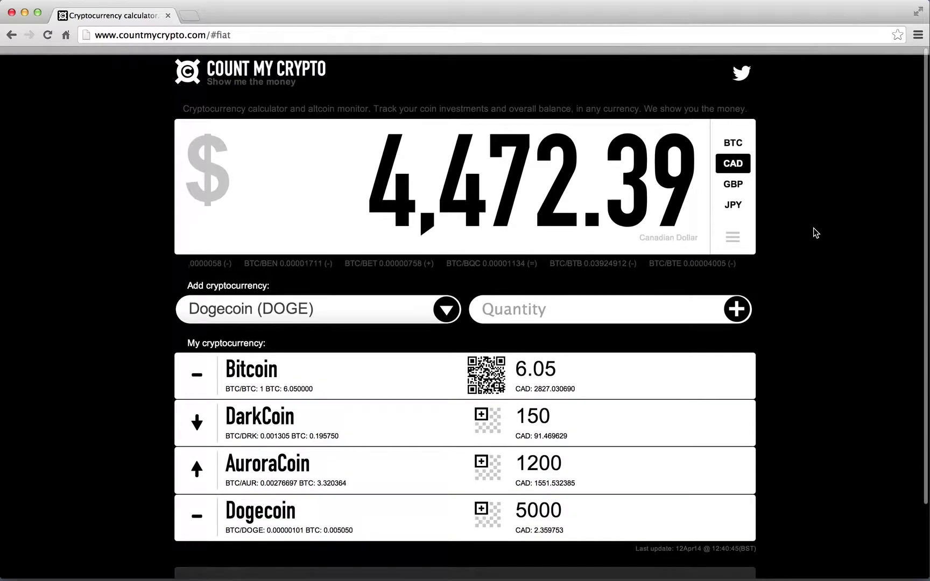